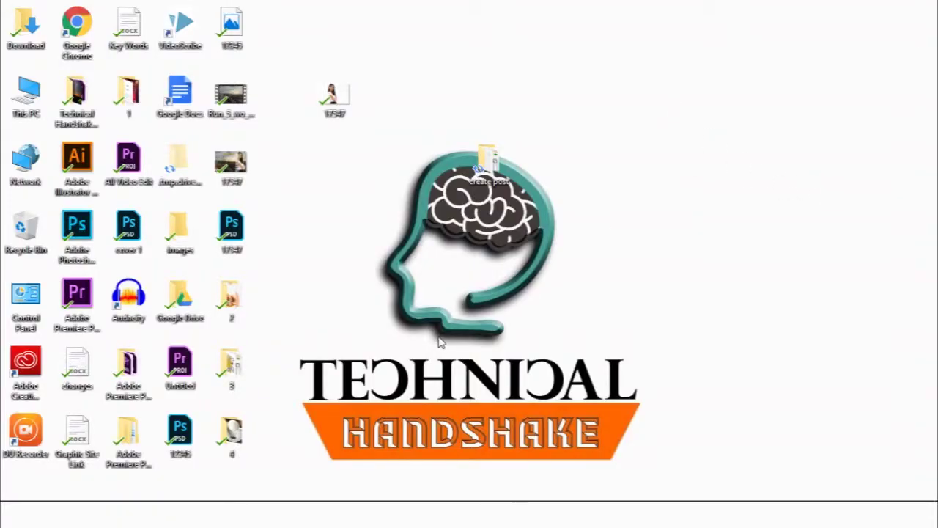
Drag 1744.jpg from the Downloads folder into Photoshop to open it
click(253, 502)
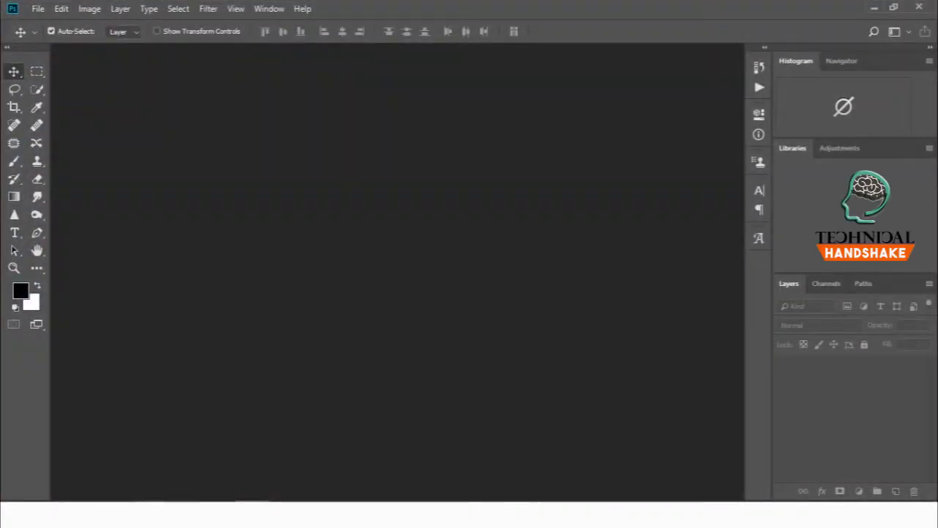
click(150, 513)
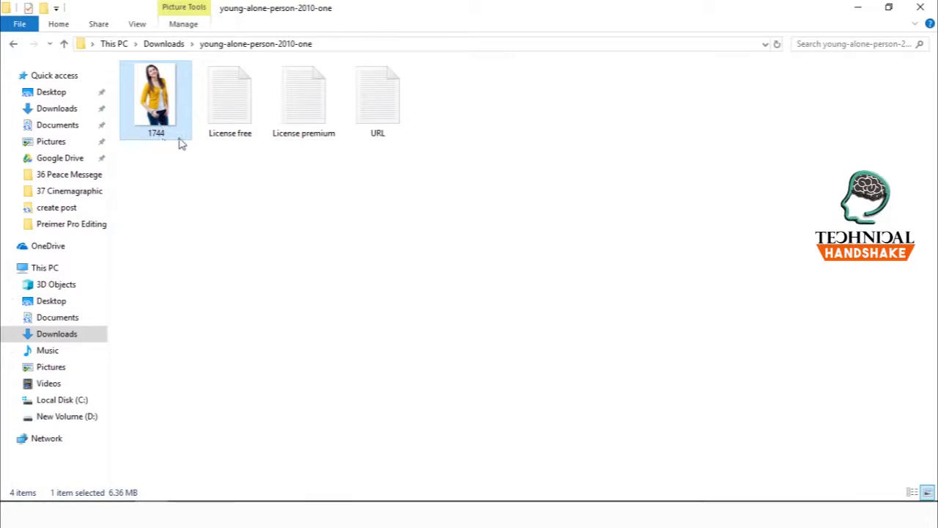
mouse_move(160, 99)
mouse_down()
mouse_move(249, 502)
mouse_move(428, 335)
mouse_up()
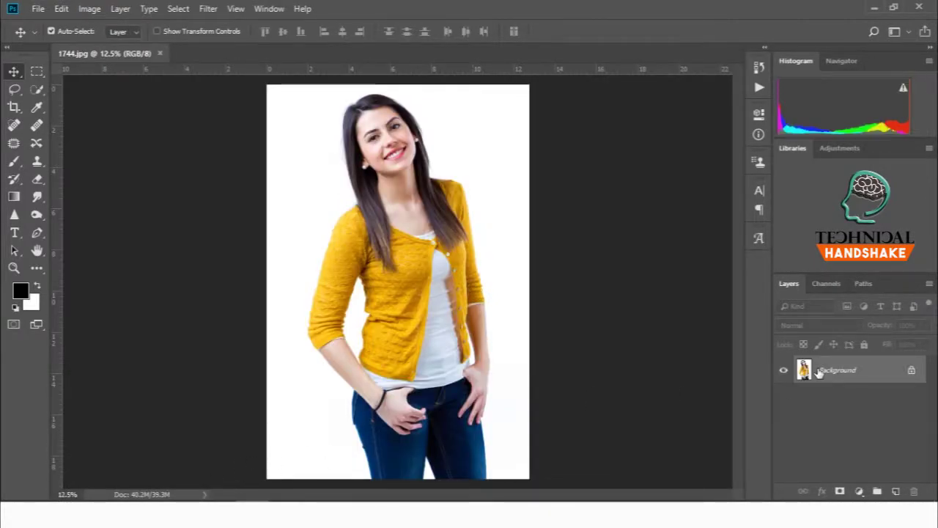
Close that document without saving, then open 1744.jpg in Photoshop again
drag(835, 371, 914, 491)
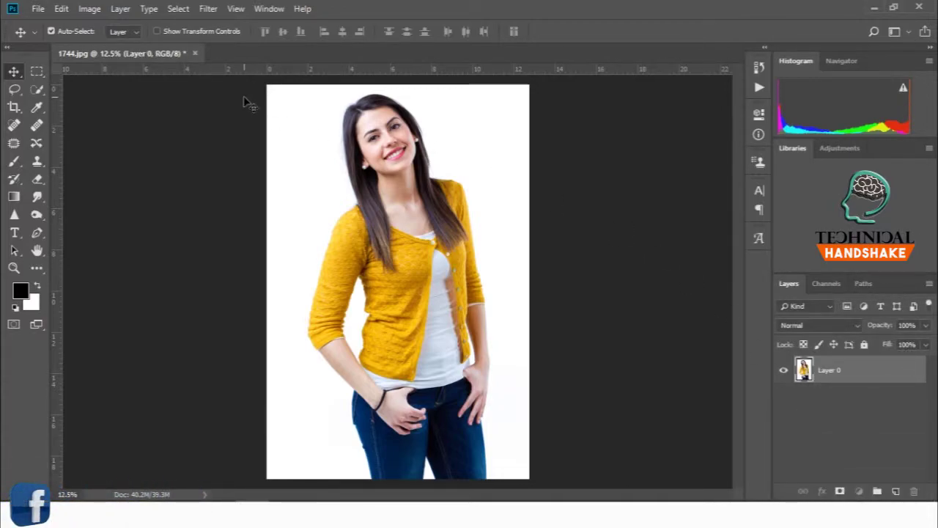
click(195, 53)
click(465, 200)
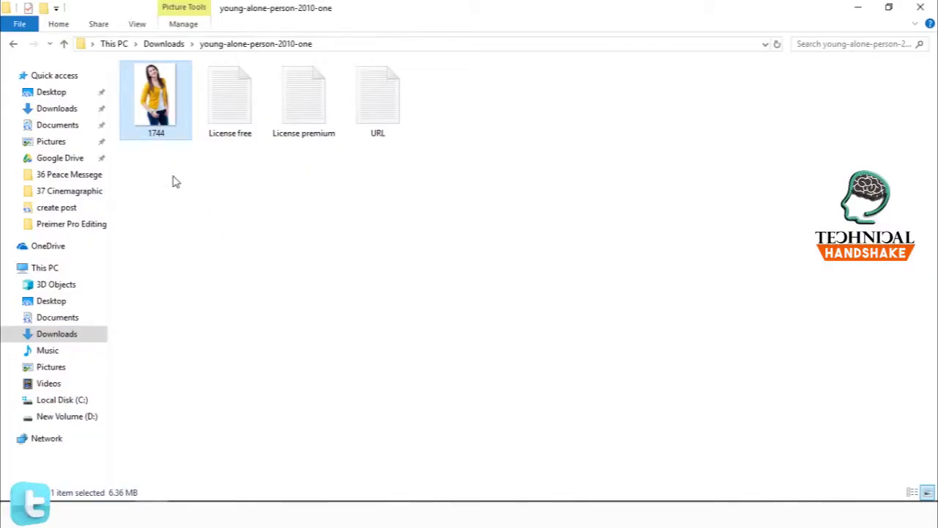
mouse_move(215, 143)
mouse_down()
mouse_move(286, 194)
mouse_move(273, 517)
mouse_up()
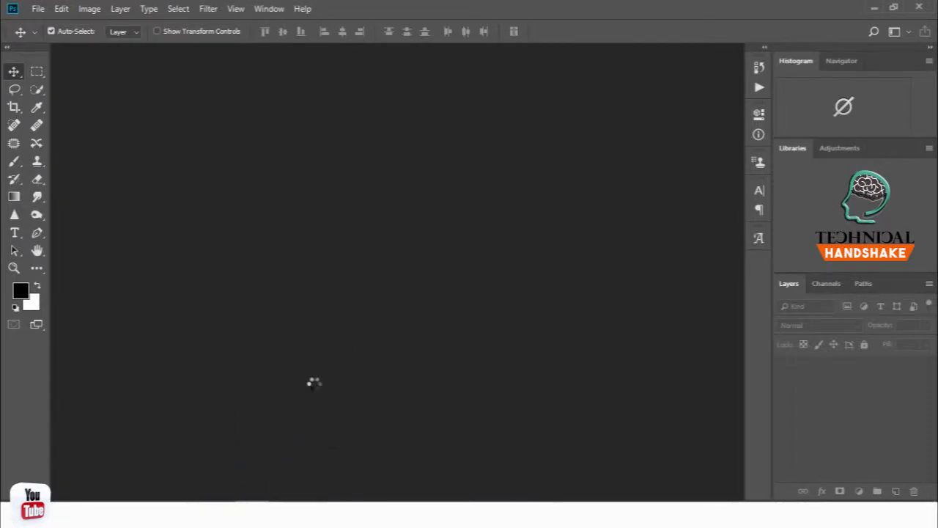
drag(251, 482, 373, 360)
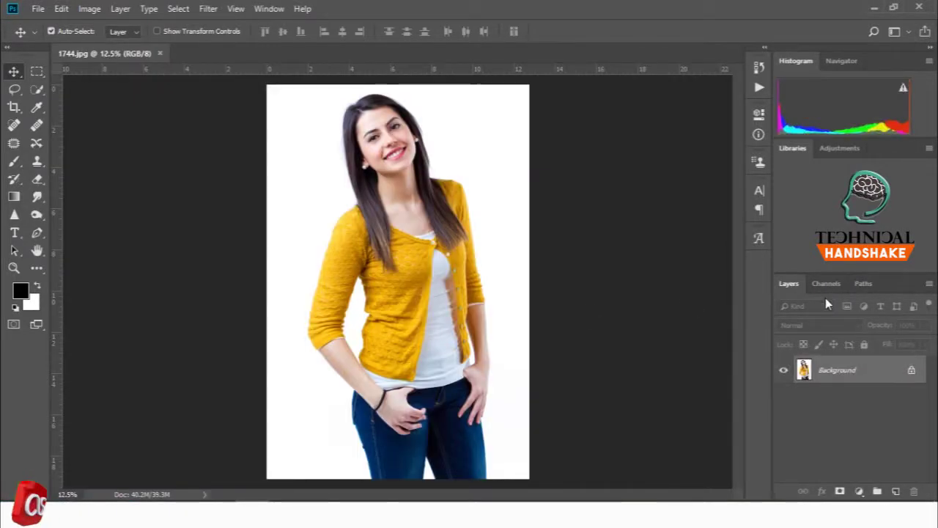
Convert the Background into Layer 0 and duplicate it as Layer 0 copy
double_click(872, 370)
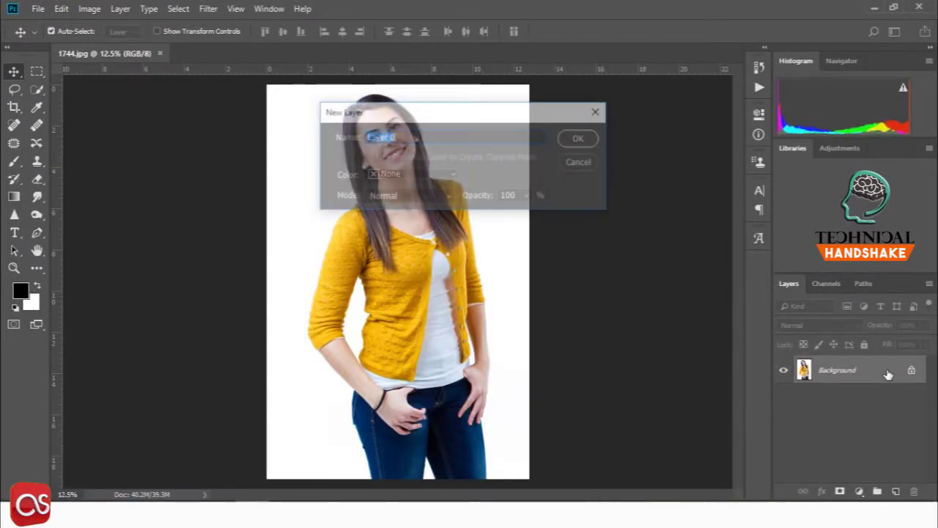
click(579, 139)
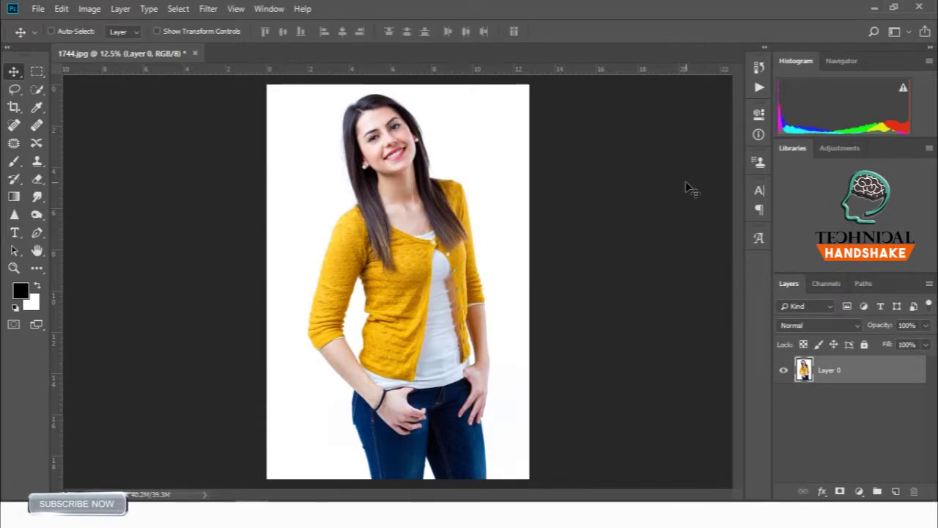
key(ctrl+j)
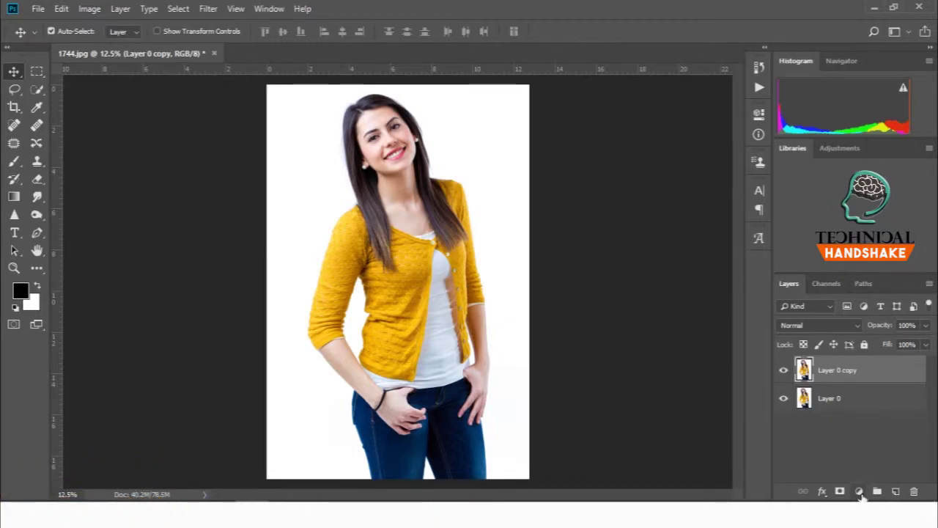
Add a Hue/Saturation adjustment layer with Saturation at -100 to make the photo grayscale
click(860, 492)
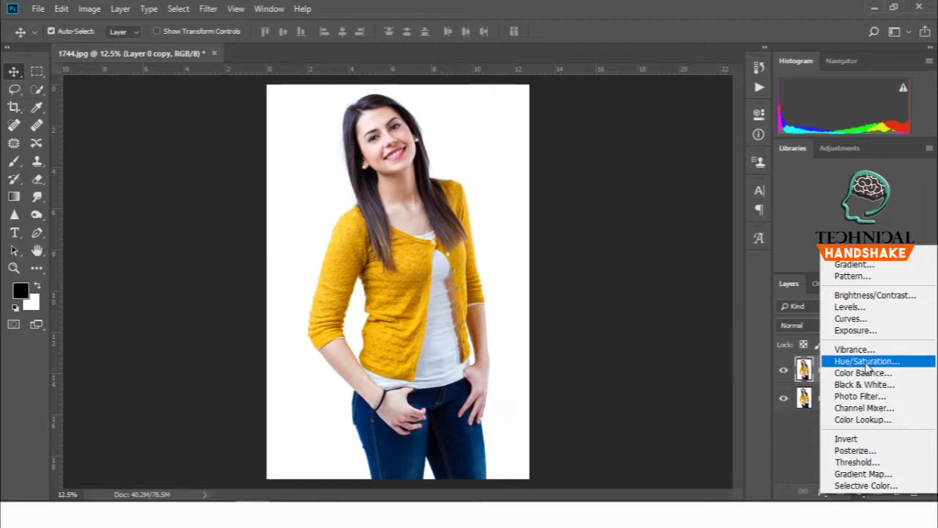
click(866, 362)
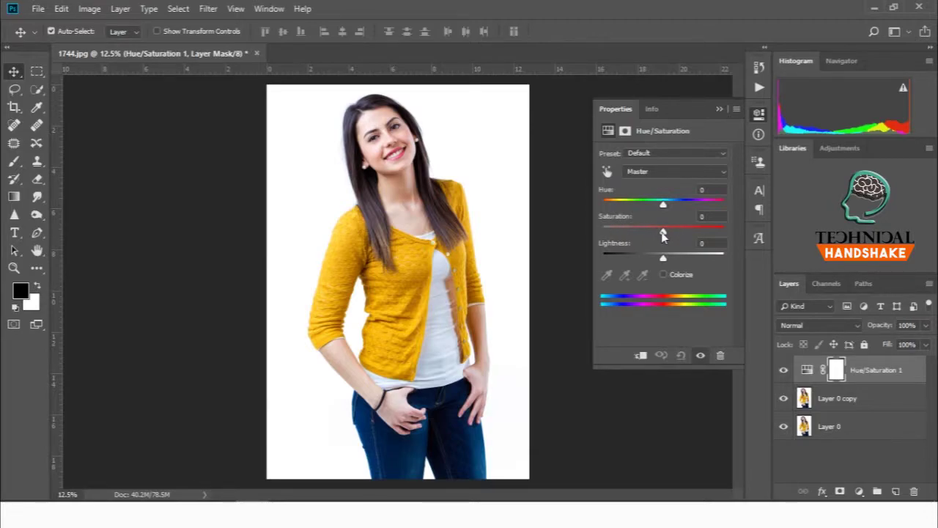
drag(662, 232, 584, 235)
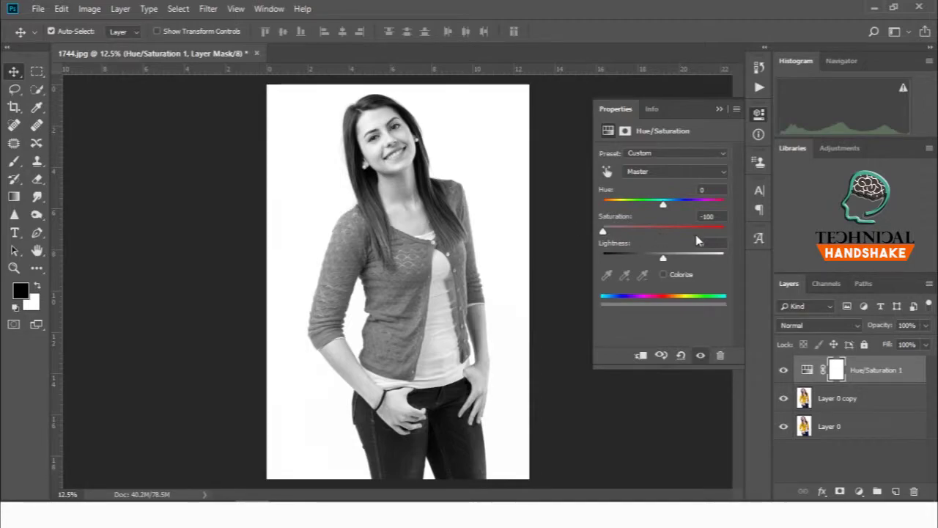
click(719, 108)
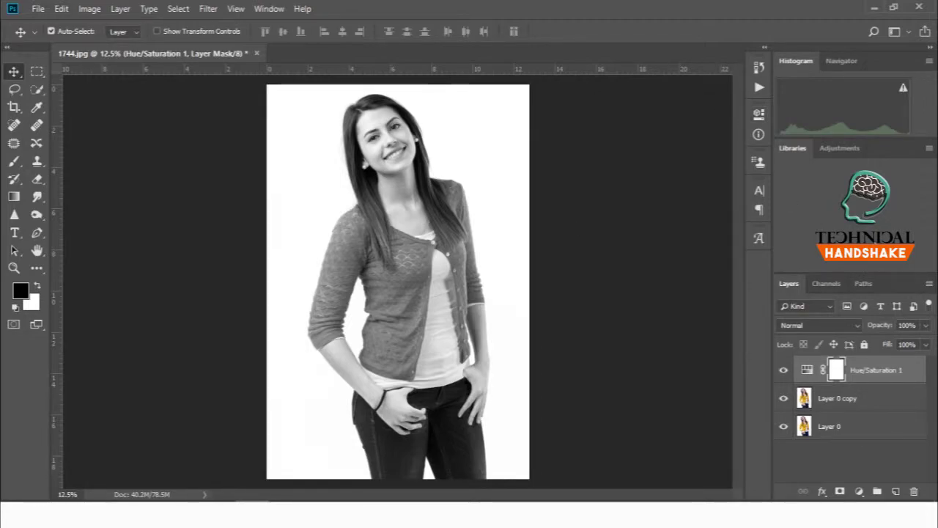
click(859, 491)
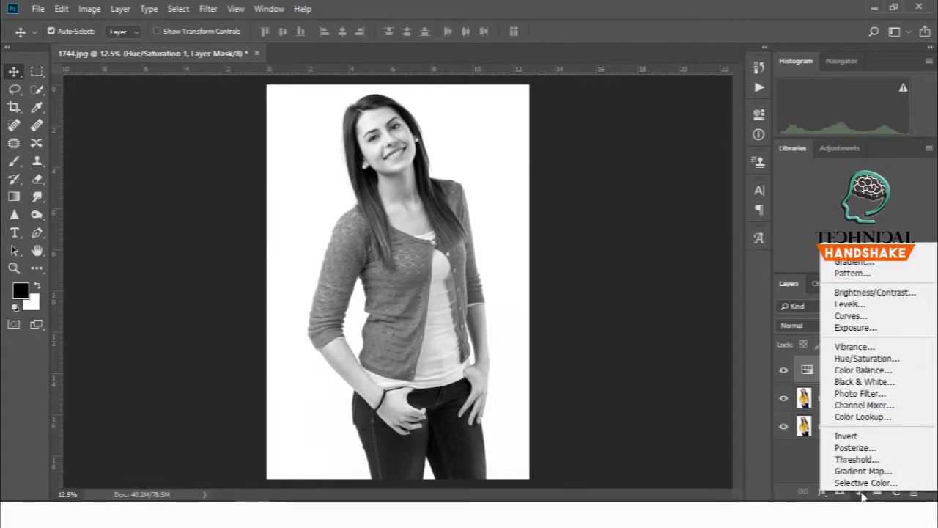
Add a Levels adjustment layer with the black input raised to 92
click(848, 305)
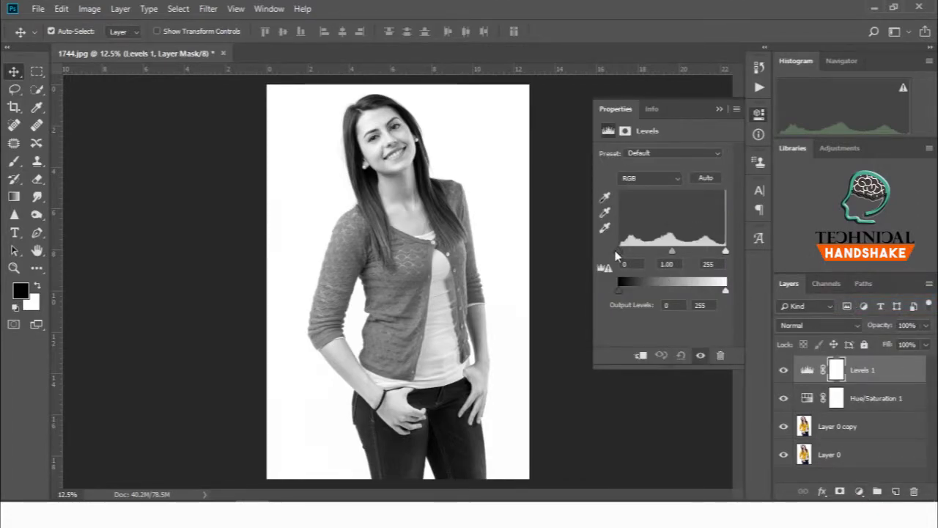
drag(621, 252, 659, 254)
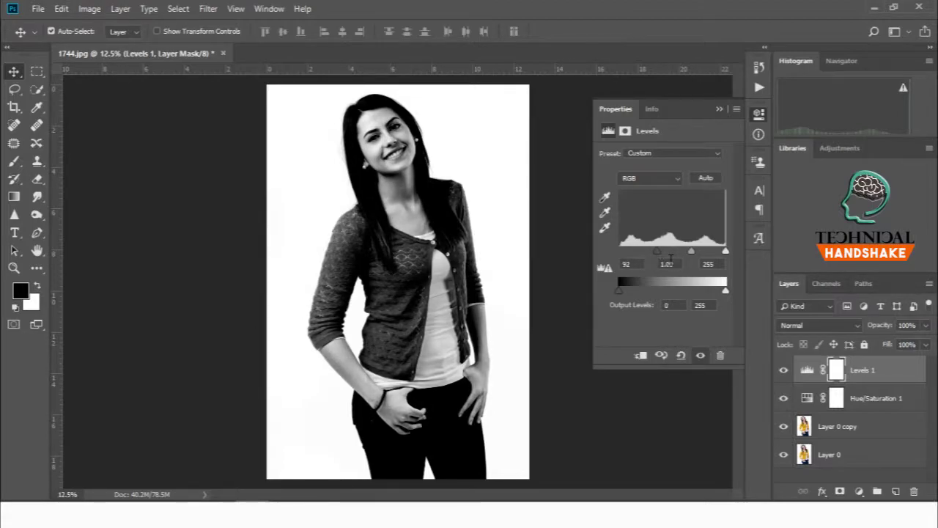
click(725, 110)
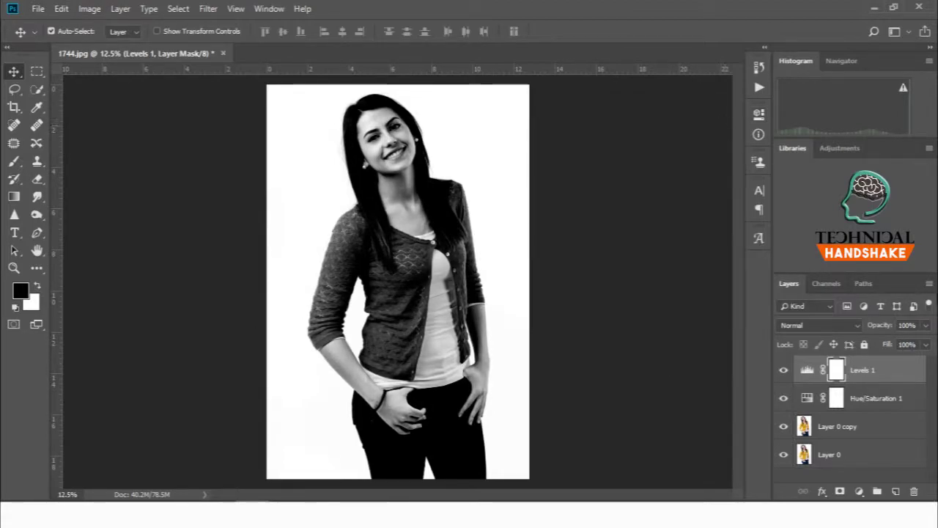
Invert Layer 0 copy into a negative
click(827, 431)
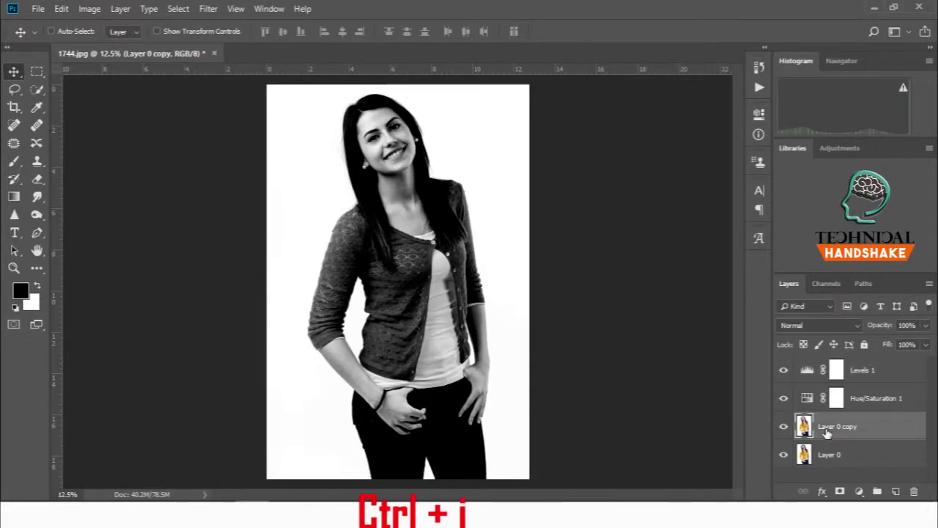
key(ctrl+i)
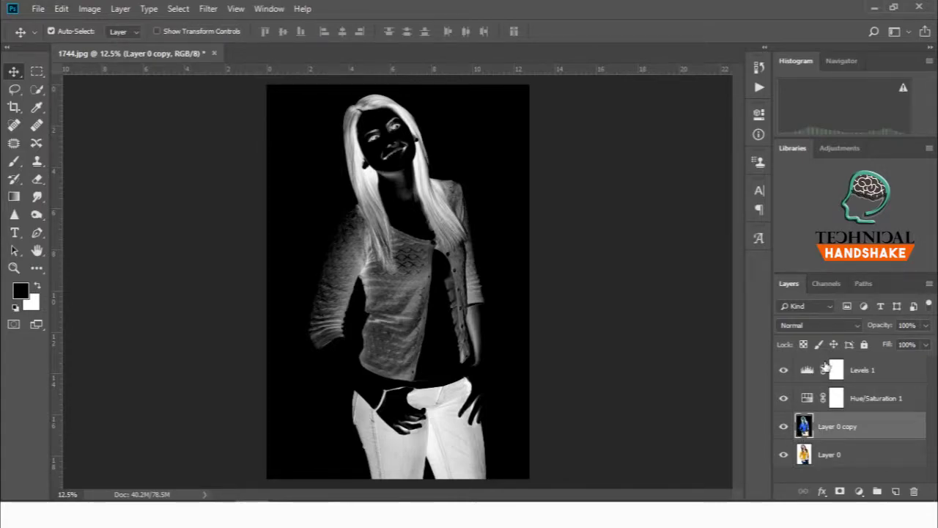
click(826, 323)
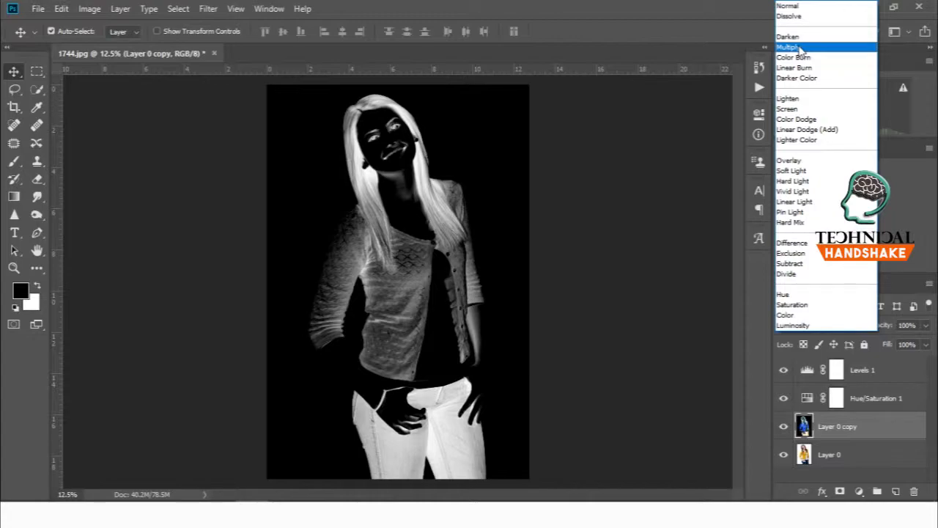
Set Layer 0 copy's blend mode to Color Dodge, washing the canvas nearly white
click(799, 48)
click(820, 324)
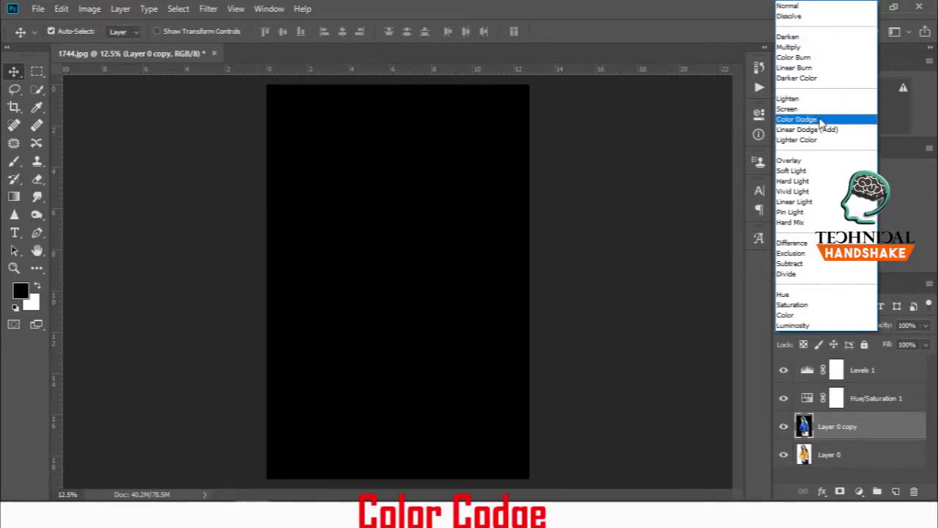
click(821, 120)
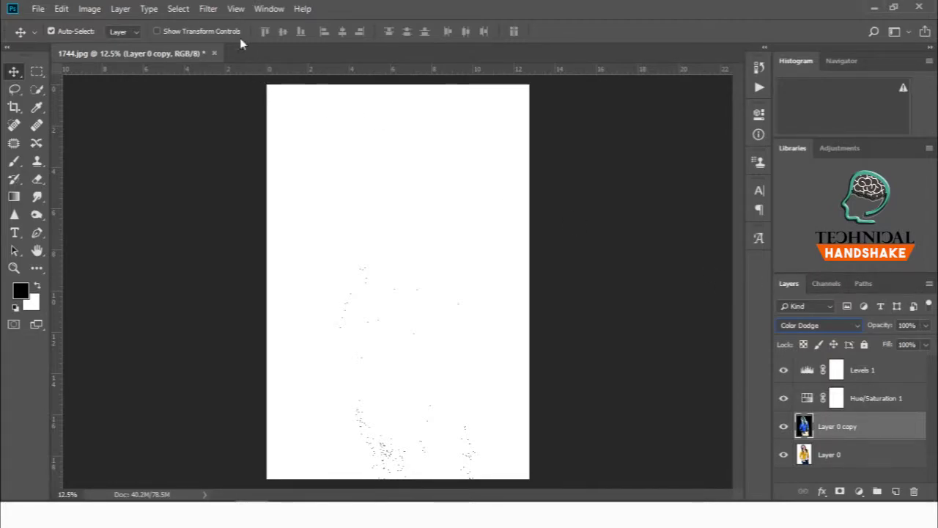
click(208, 9)
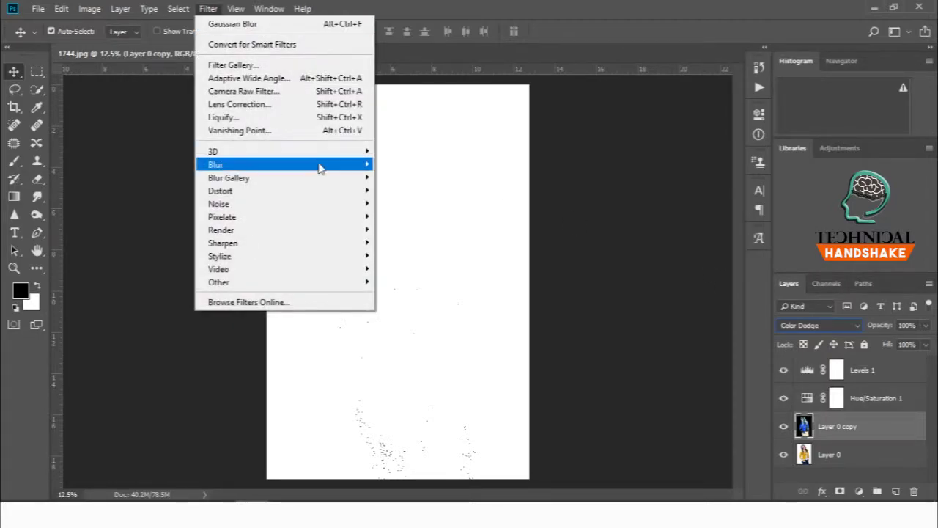
mouse_move(286, 164)
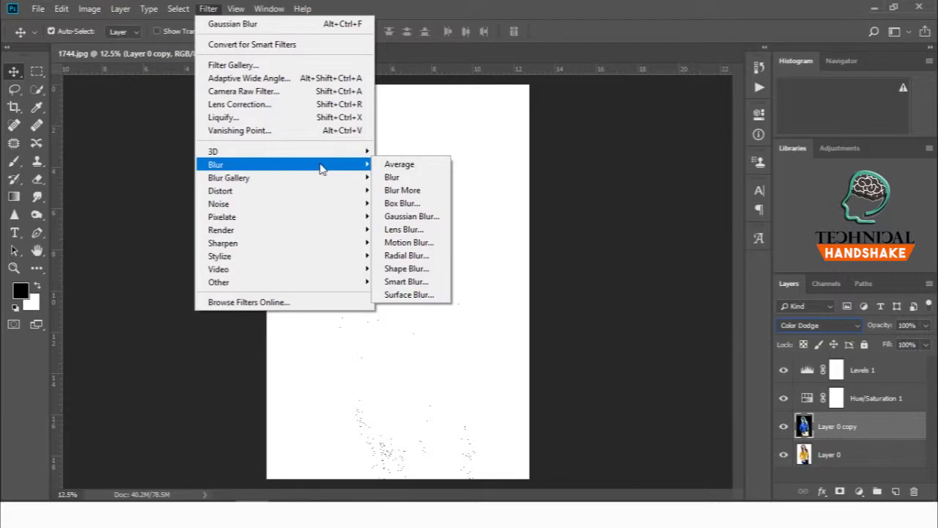
Apply a Gaussian Blur of about 5 pixels radius to Layer 0 copy
click(424, 216)
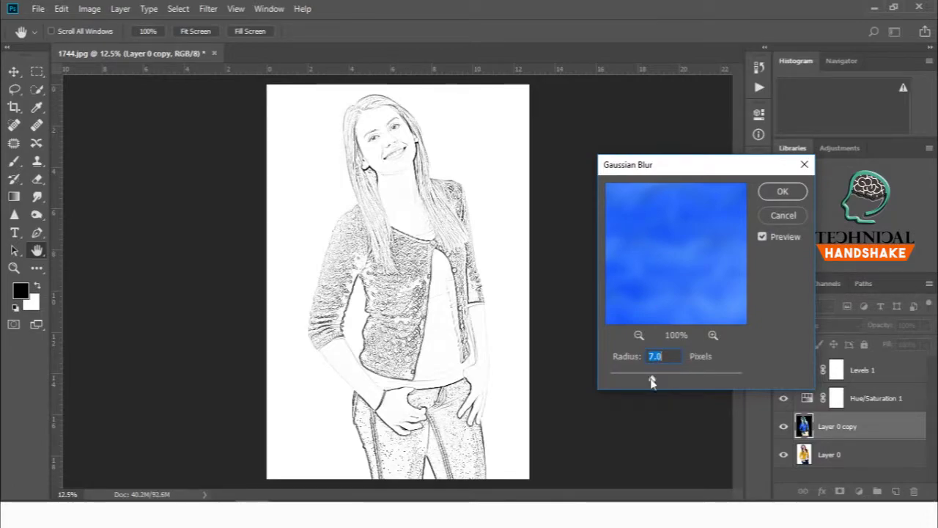
mouse_move(652, 382)
mouse_down()
mouse_move(624, 382)
mouse_move(736, 380)
mouse_move(649, 380)
mouse_up()
click(776, 193)
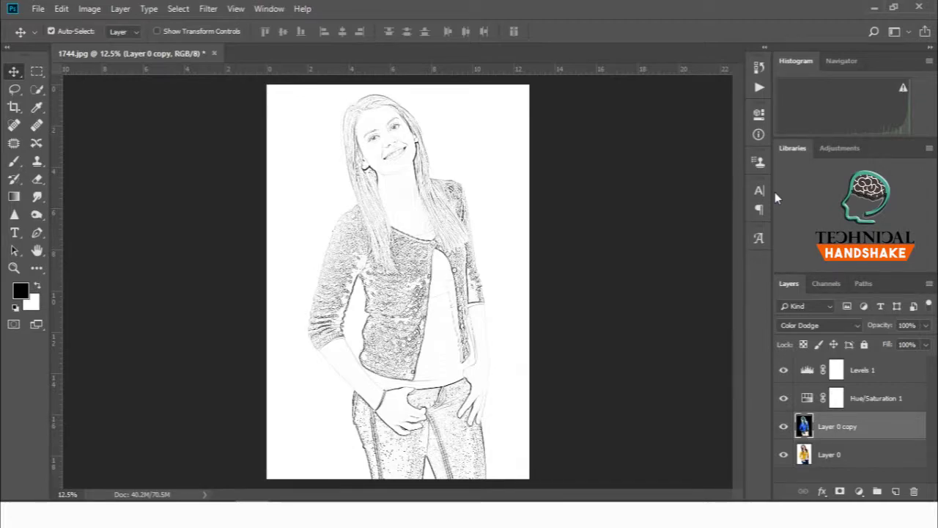
Hide the sketch and adjustment layers to compare with the original colour photo
scroll(383, 127, up, 2)
scroll(382, 125, up, 1)
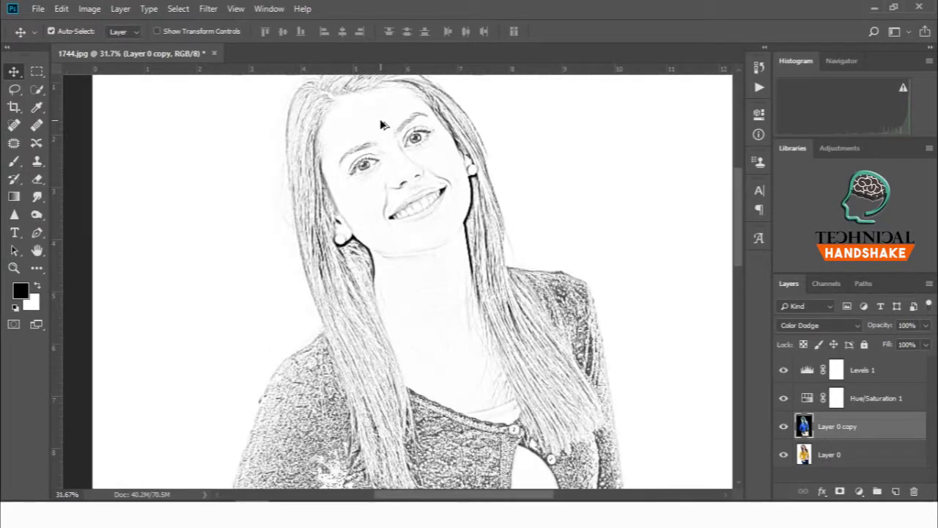
scroll(382, 125, up, 1)
scroll(382, 123, down, 1)
scroll(378, 131, down, 1)
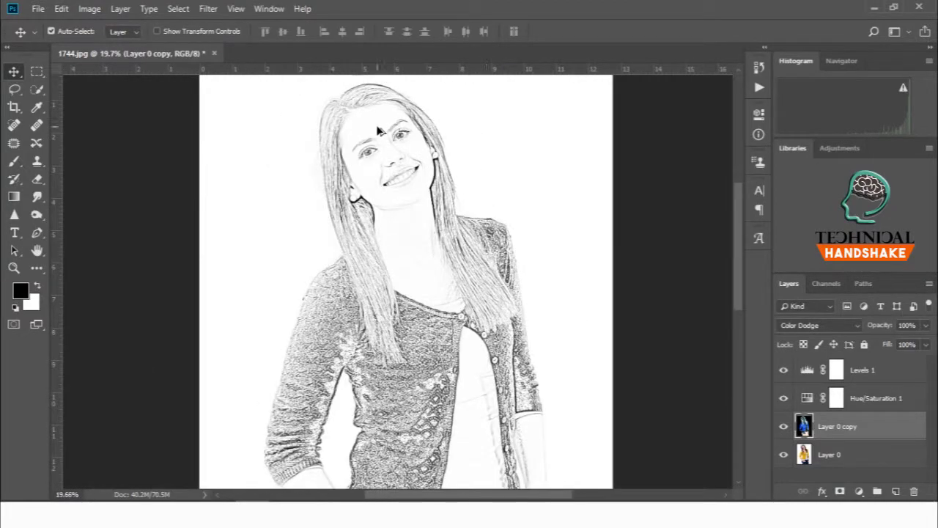
scroll(379, 130, down, 1)
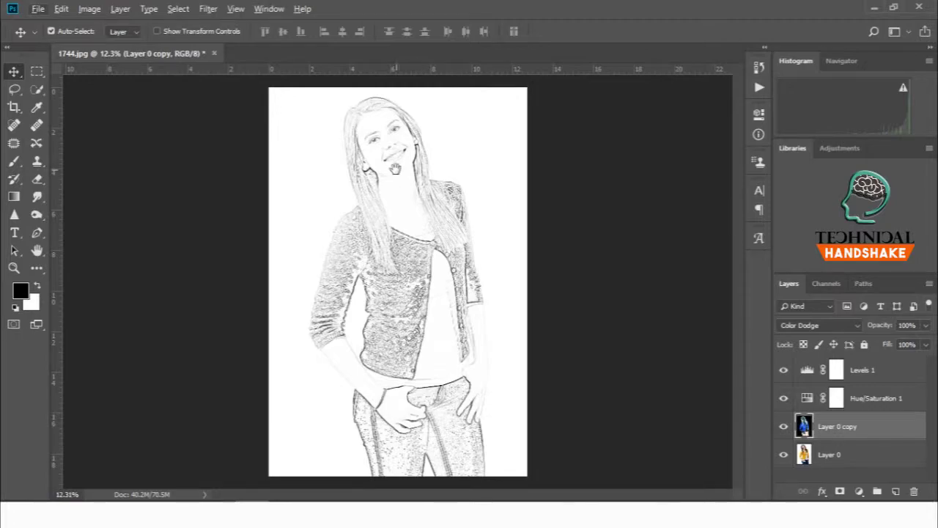
click(783, 431)
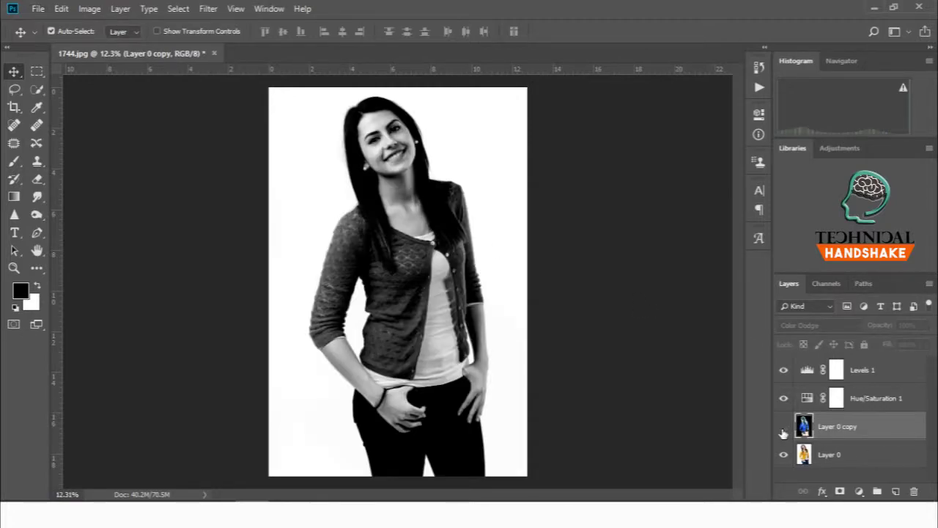
click(783, 369)
click(783, 398)
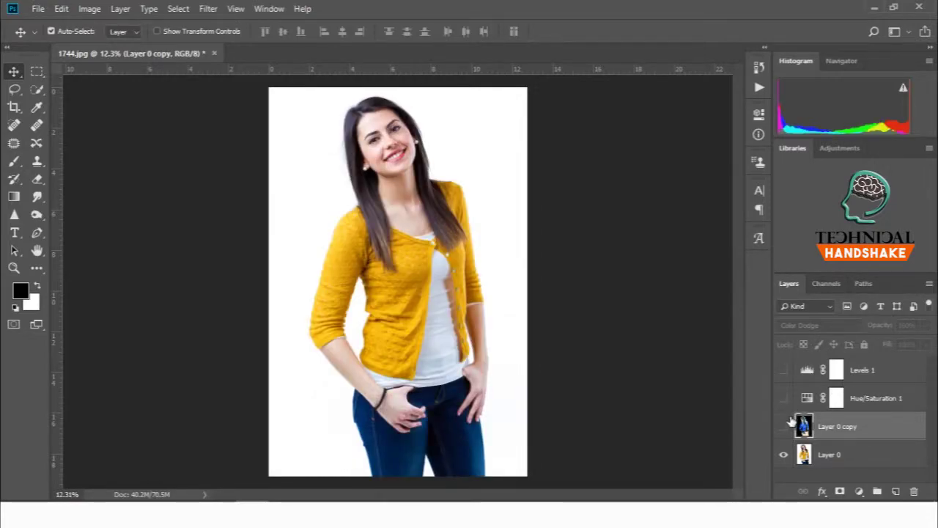
Turn all layers back on so the pencil sketch shows again
click(783, 427)
click(783, 398)
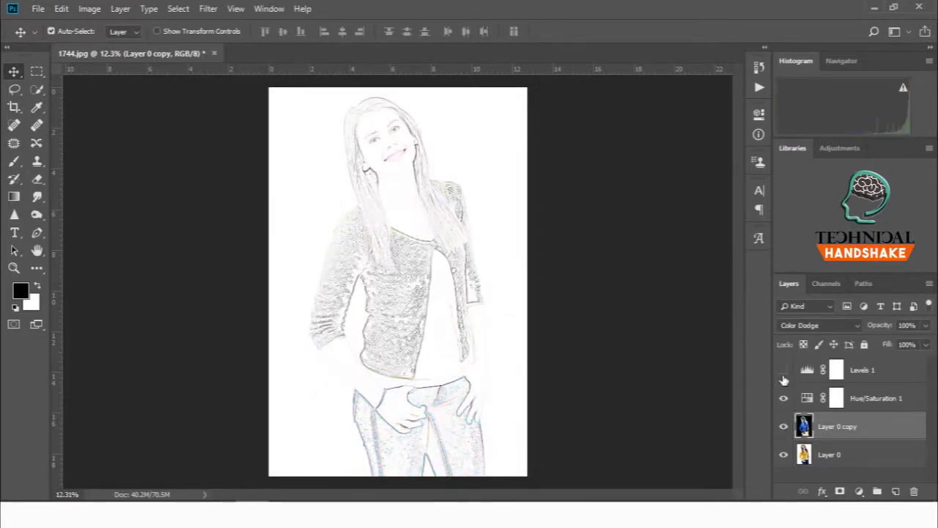
click(783, 369)
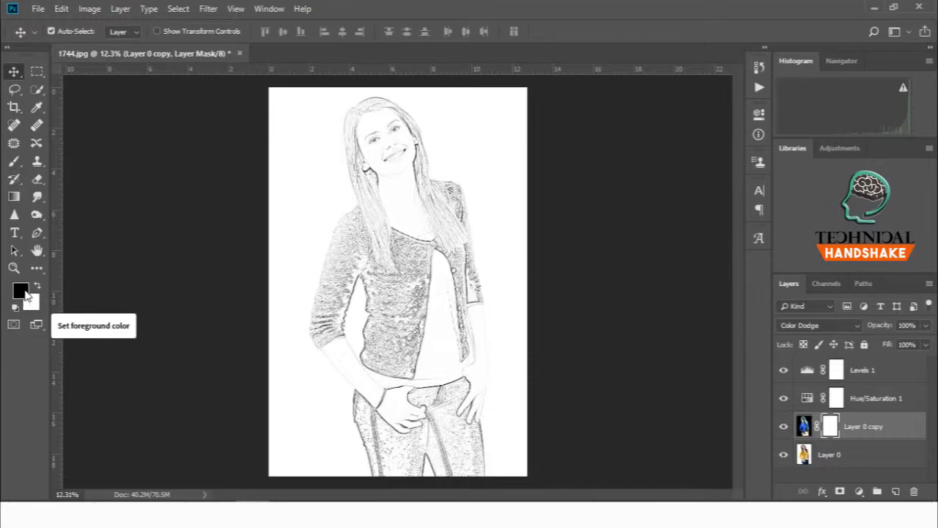
Pick the Brush tool at low opacity and enlarge it to about 1800 px
key(b)
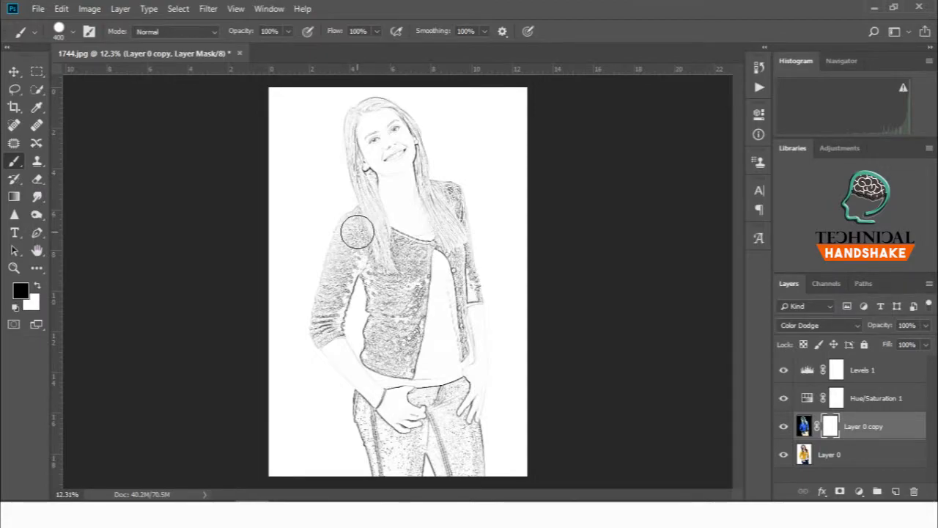
click(74, 33)
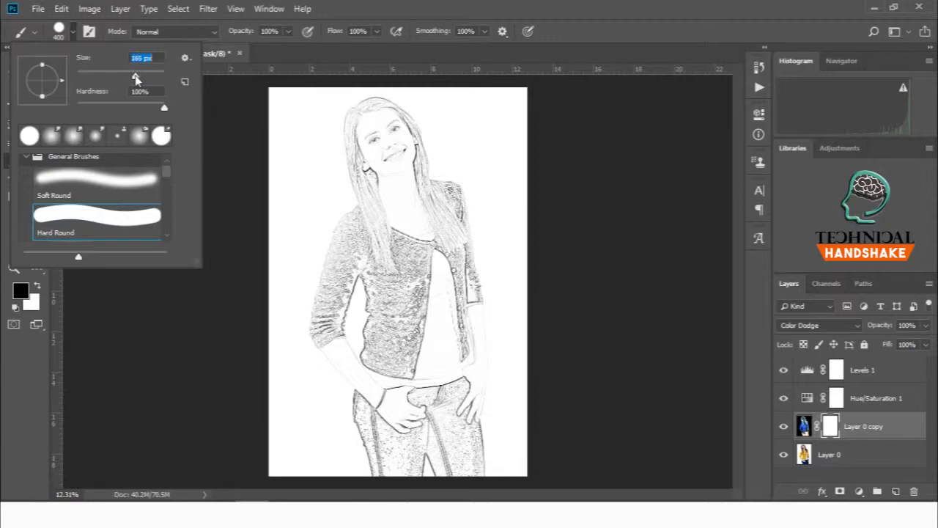
click(635, 126)
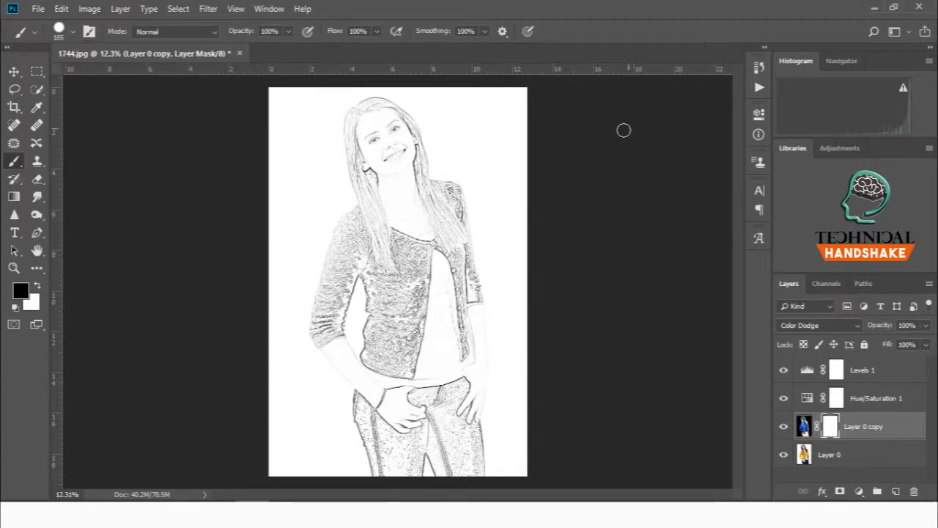
key(bracketright)
key(bracketright)
key(bracketright)
key(bracketright)
key(bracketright)
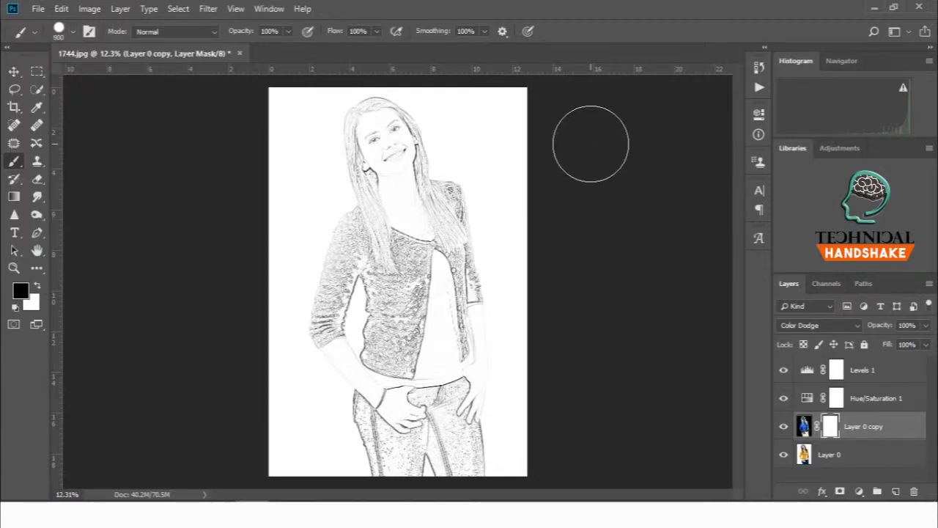
key(bracketright)
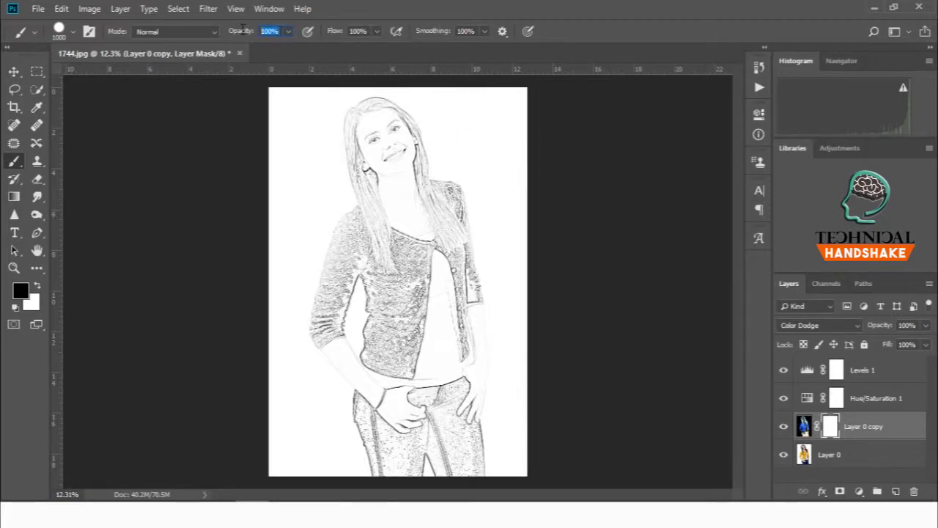
text(3)
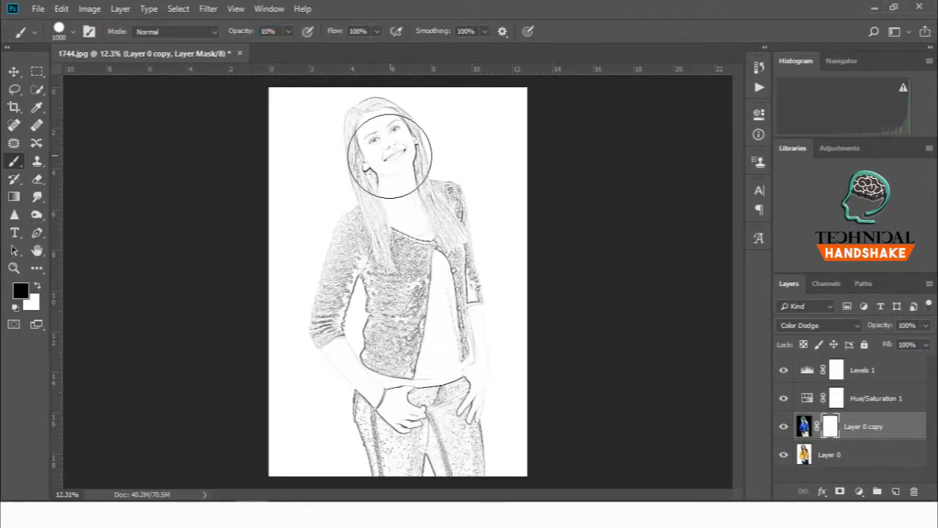
scroll(389, 156, up, 1)
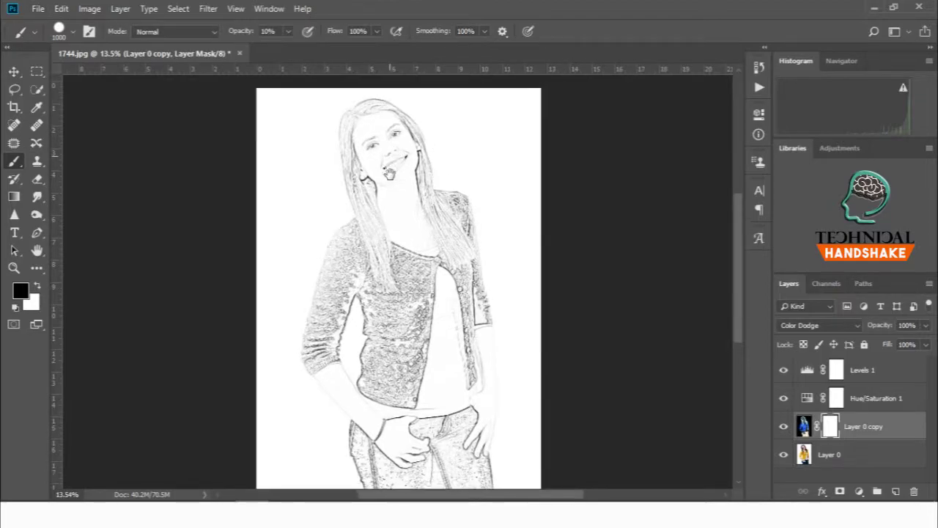
key(bracketright)
key(bracketright)
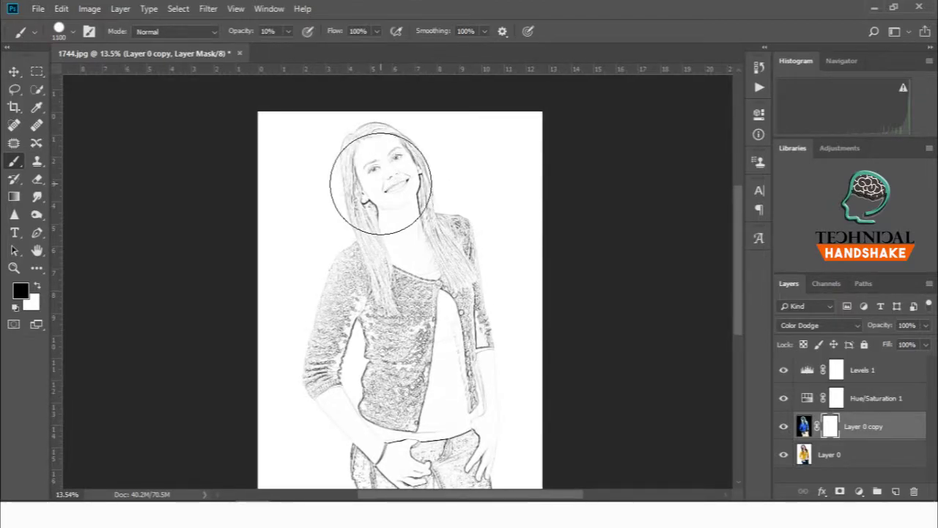
key(bracketright)
key(bracketright)
key(bracketright)
key(bracketright)
key(bracketright)
key(bracketright)
key(bracketright)
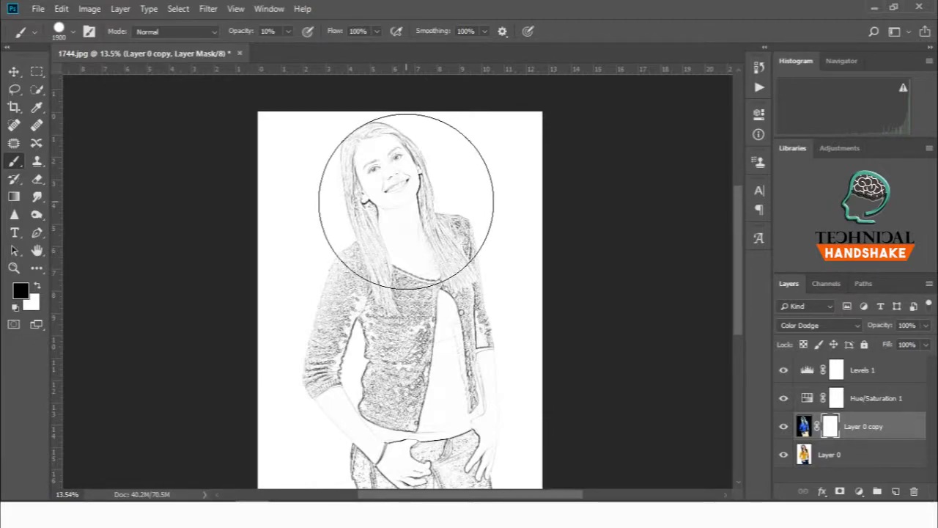
Paint over the face and hair to darken them, then shrink the brush
click(406, 202)
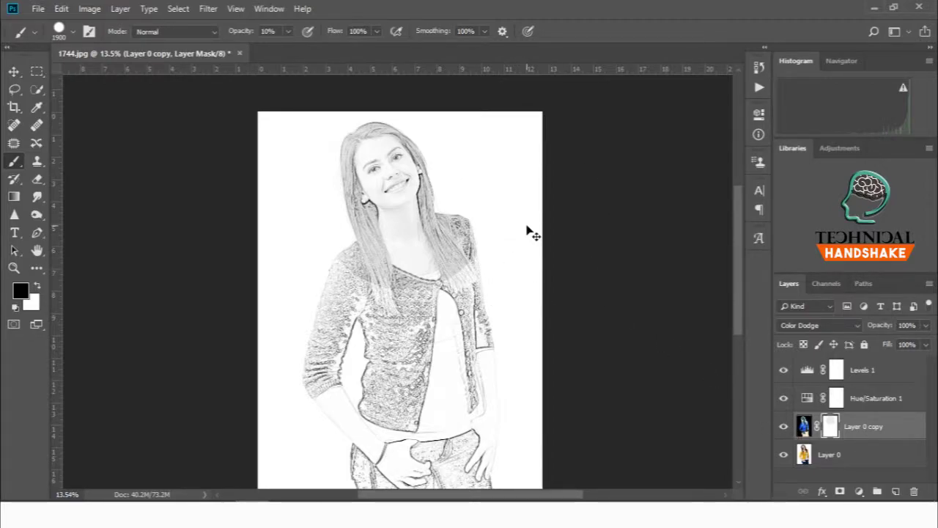
key(ctrl+z)
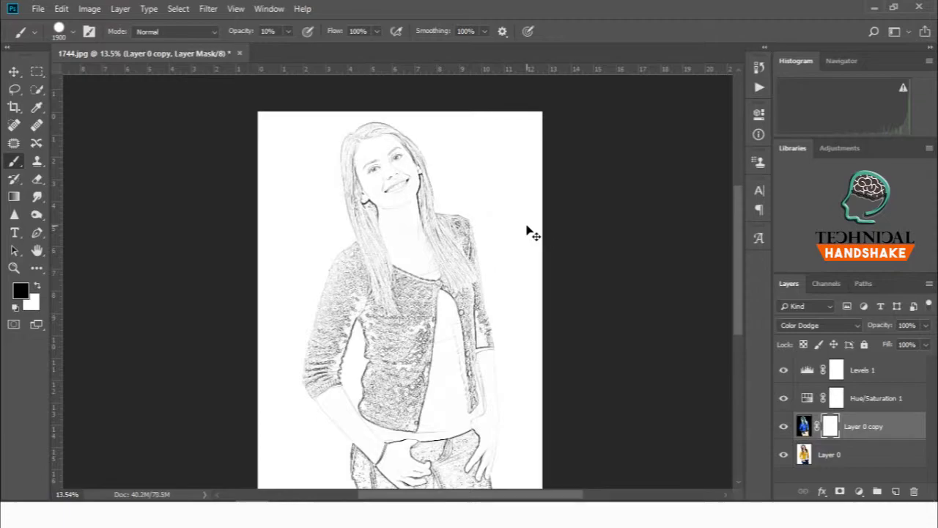
key(ctrl+z)
key(ctrl+z)
key(ctrl+z)
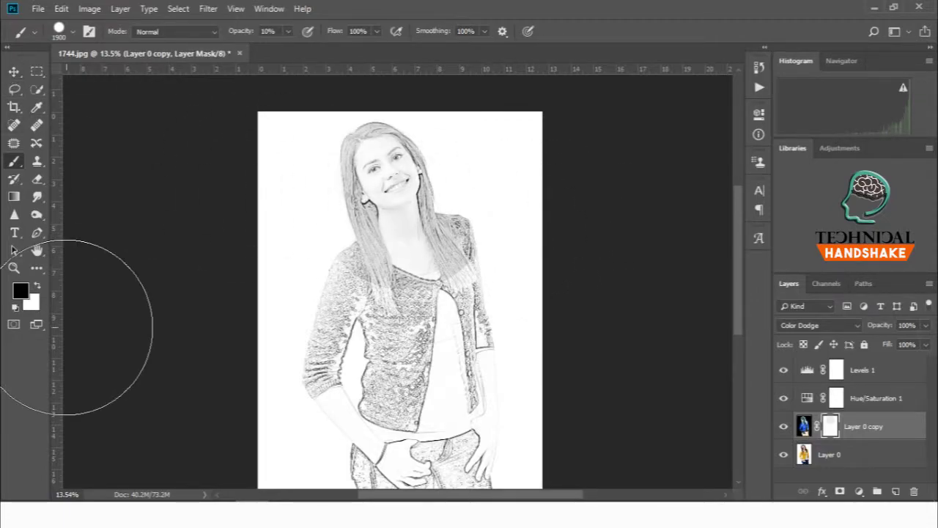
key(bracketleft)
key(bracketleft)
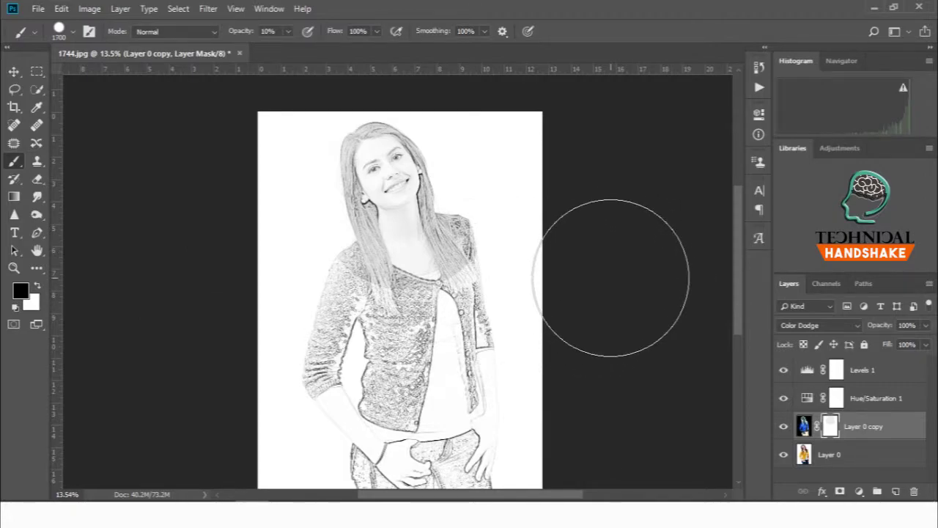
key(bracketleft)
key(bracketleft)
key(bracketleft)
key(bracketleft)
key(bracketleft)
key(bracketleft)
key(bracketleft)
key(bracketleft)
key(bracketleft)
key(bracketleft)
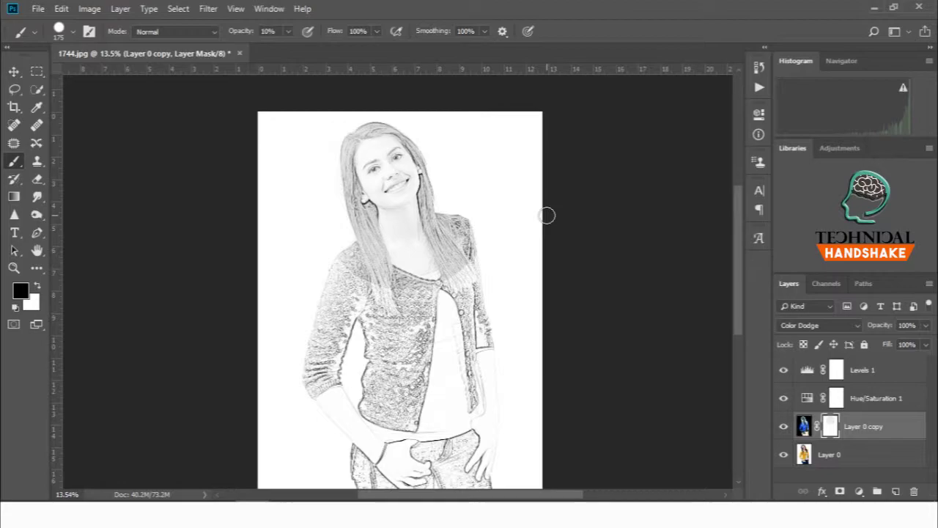
Reframe the view around her head and shoulders and return to the Brush tool
scroll(449, 215, up, 2)
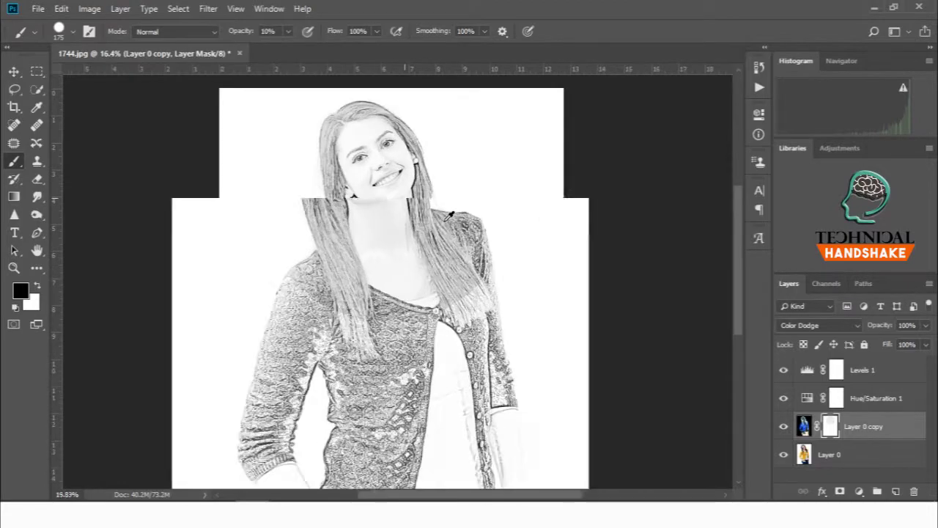
scroll(448, 215, up, 2)
scroll(449, 215, up, 1)
scroll(449, 215, up, 1)
drag(385, 196, 463, 277)
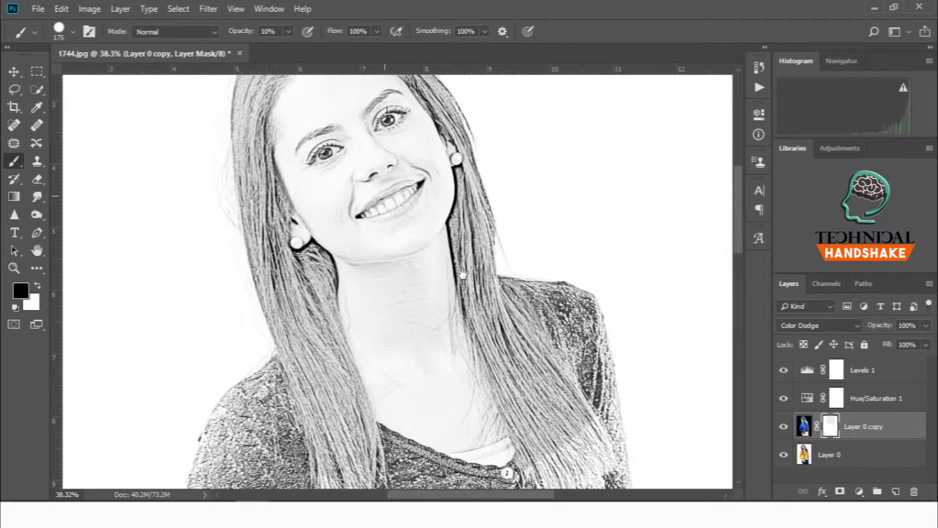
key(v)
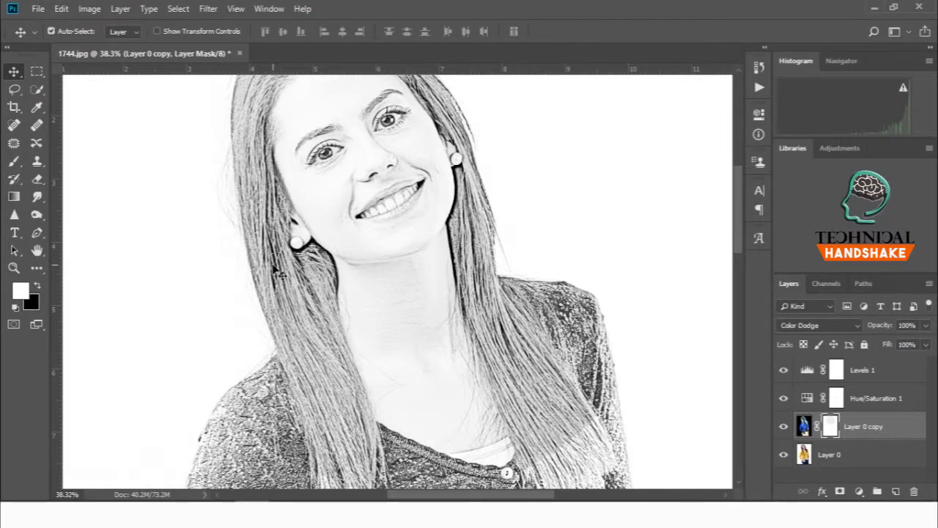
key(b)
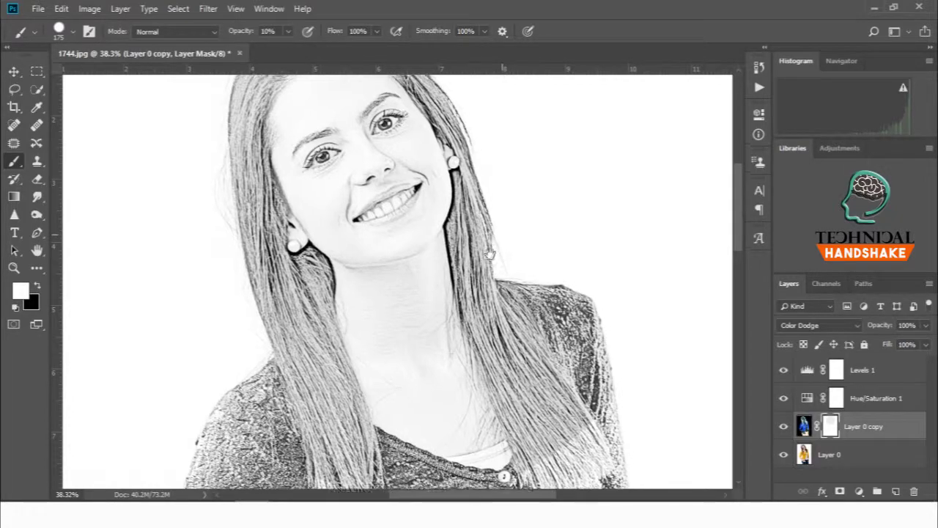
drag(519, 262, 480, 277)
drag(506, 342, 441, 196)
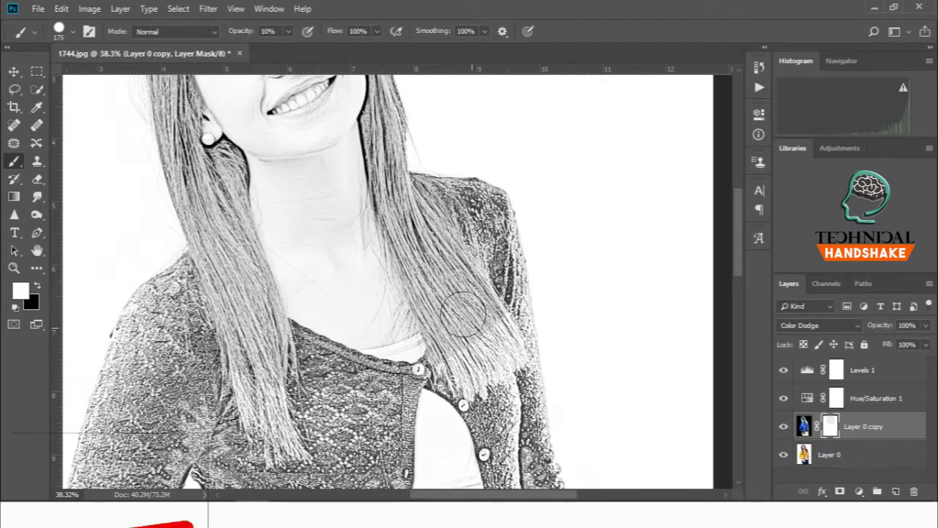
click(288, 31)
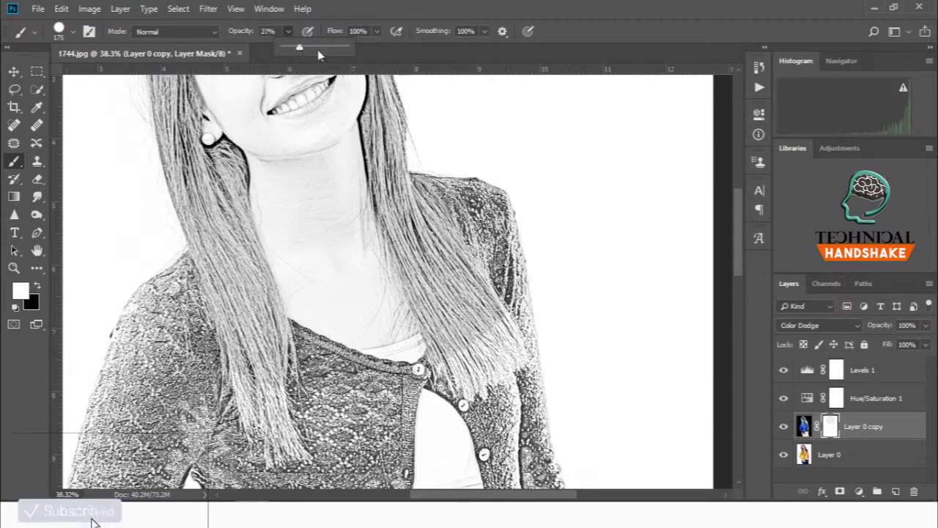
At 100% brush opacity, lighten the right hair strands and compare before and after
drag(286, 46, 345, 47)
scroll(475, 329, up, 2)
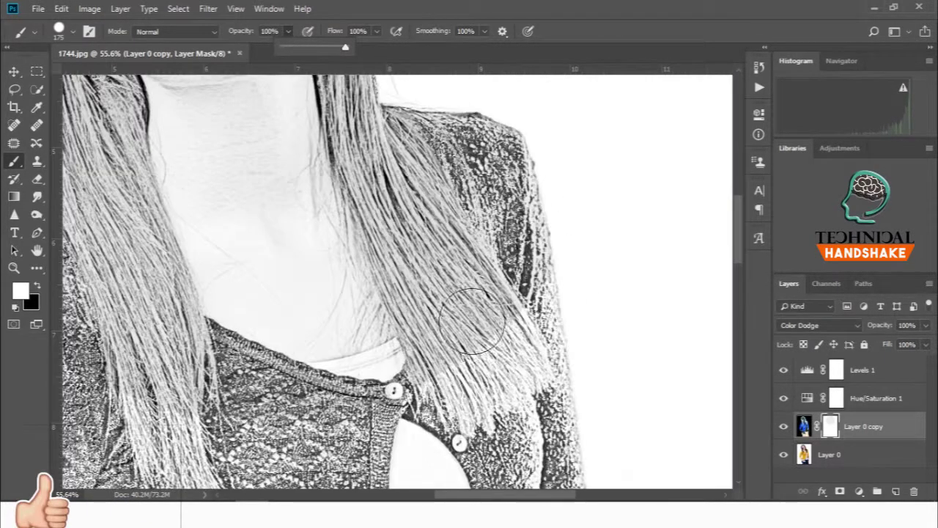
mouse_move(469, 344)
mouse_down()
mouse_move(395, 158)
mouse_move(517, 364)
mouse_up()
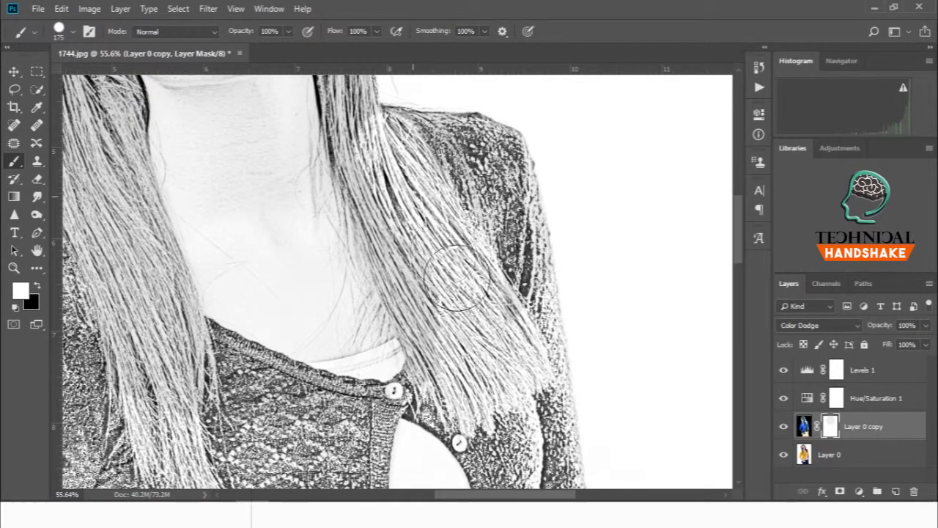
key(ctrl+z)
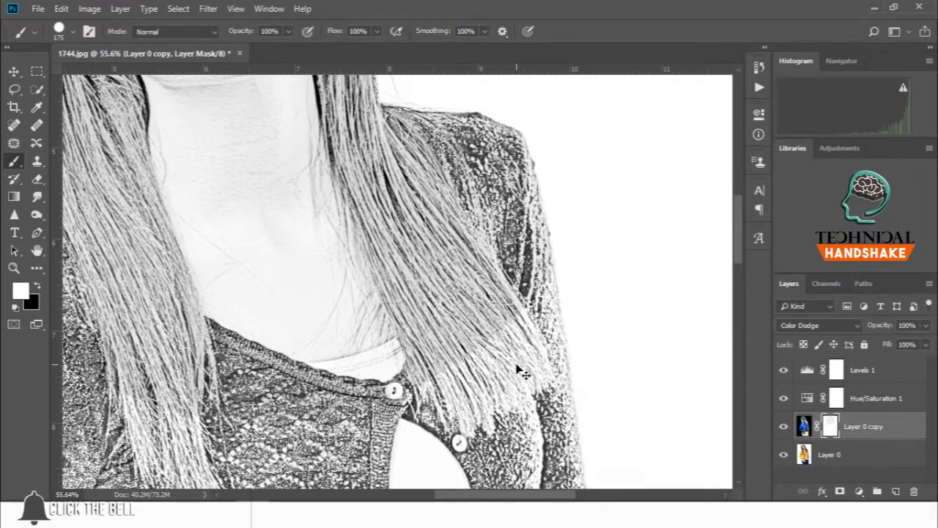
key(ctrl+z)
key(ctrl+z)
key(ctrl+z)
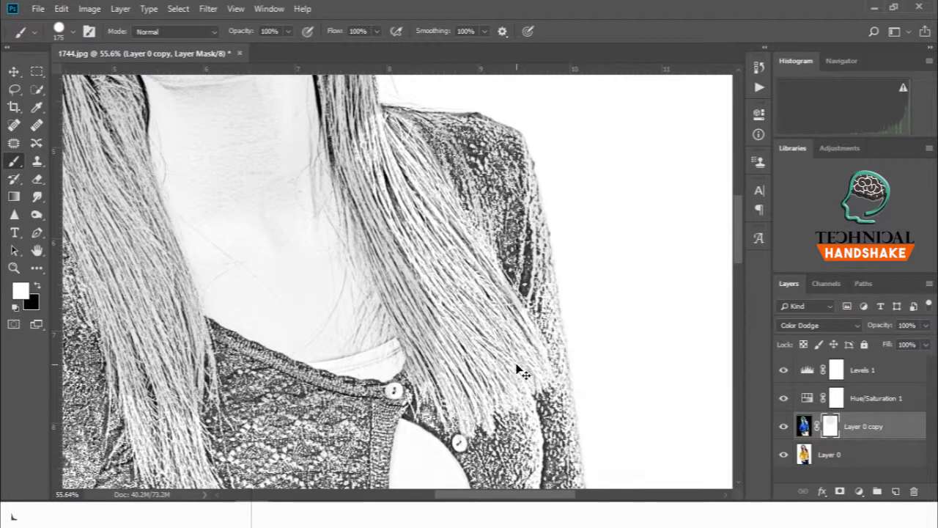
key(ctrl+z)
key(ctrl+z)
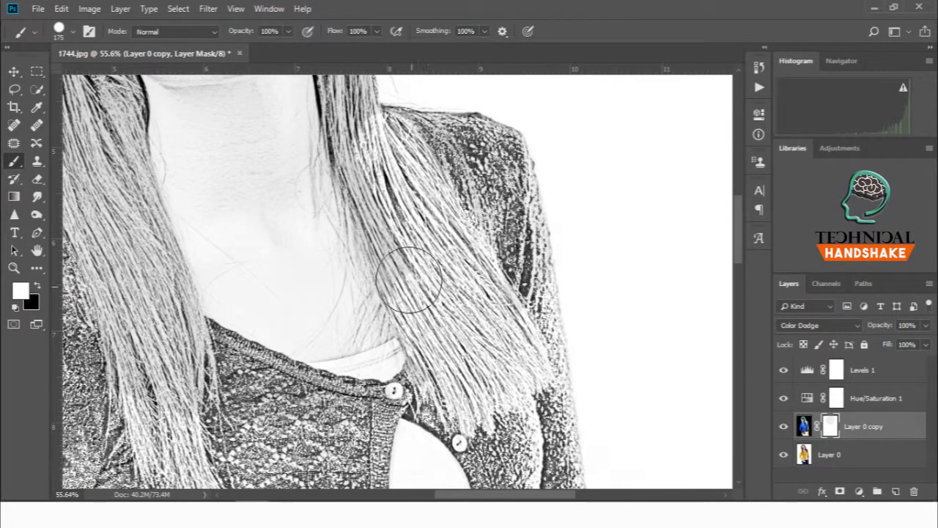
Lighten the hair strands below the chin and down the left side beside the neck
mouse_move(402, 216)
mouse_down()
mouse_move(449, 337)
mouse_move(471, 359)
mouse_up()
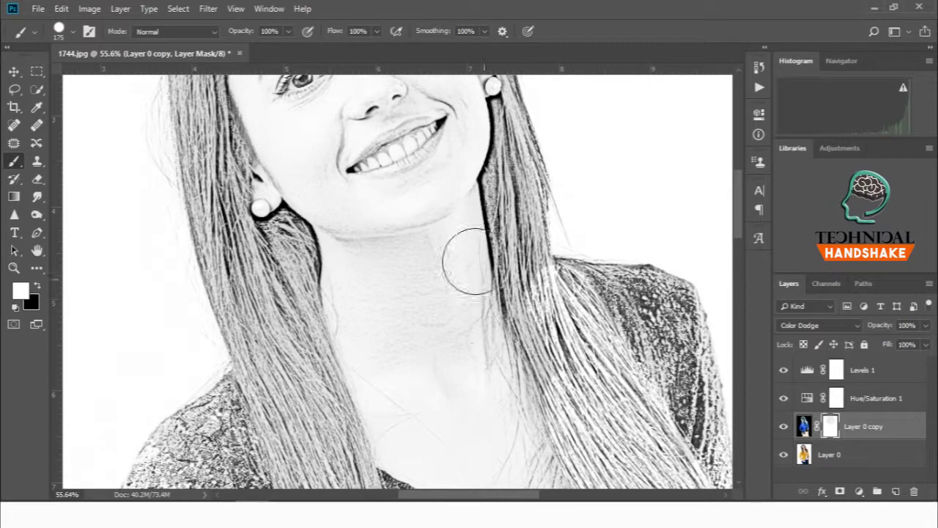
drag(513, 408, 414, 375)
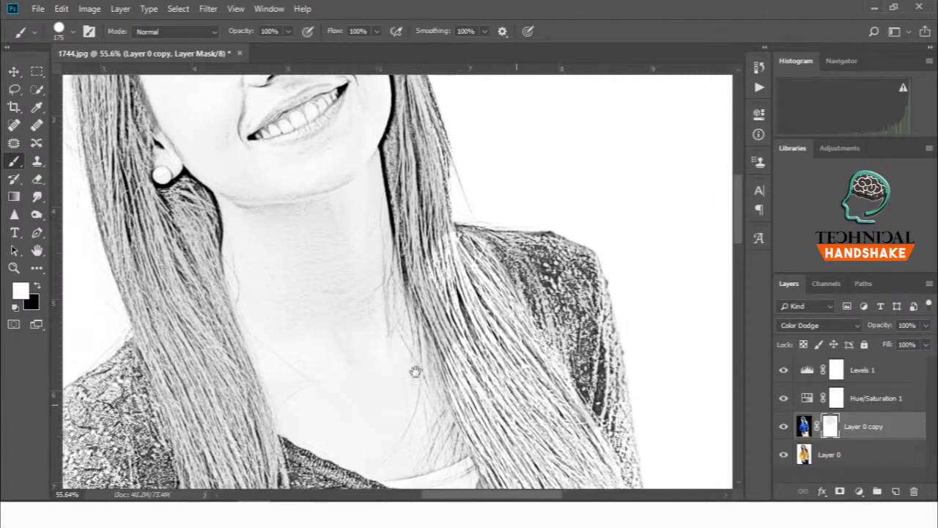
mouse_move(475, 346)
mouse_down()
mouse_move(433, 253)
mouse_move(427, 166)
mouse_move(478, 210)
mouse_move(561, 220)
mouse_move(620, 367)
mouse_move(576, 252)
mouse_move(475, 384)
mouse_move(436, 187)
mouse_move(440, 130)
mouse_move(377, 377)
mouse_move(393, 276)
mouse_move(366, 184)
mouse_move(403, 209)
mouse_move(459, 335)
mouse_move(398, 220)
mouse_move(335, 192)
mouse_move(272, 183)
mouse_move(215, 209)
mouse_move(173, 257)
mouse_move(157, 325)
mouse_move(381, 267)
mouse_up()
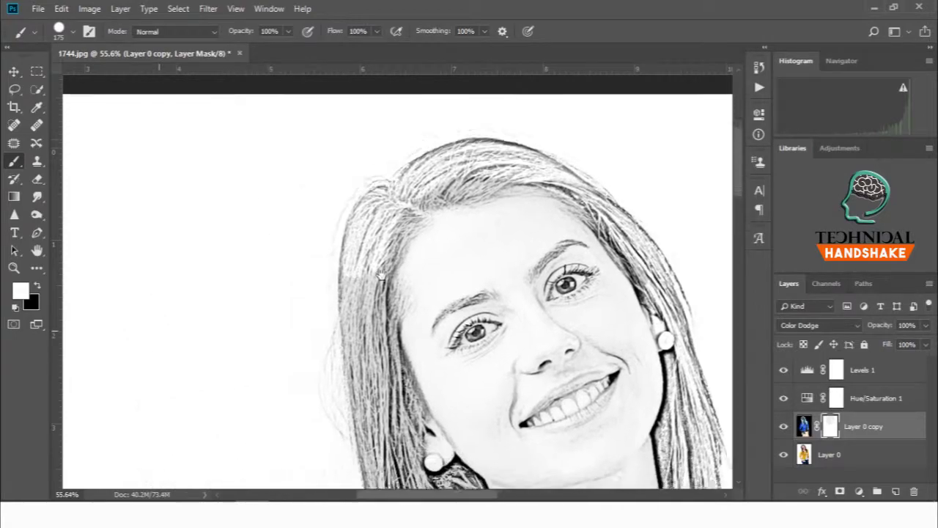
mouse_move(472, 203)
mouse_down()
mouse_move(448, 151)
mouse_move(373, 203)
mouse_move(367, 398)
mouse_move(399, 369)
mouse_up()
mouse_move(399, 369)
mouse_down()
mouse_move(355, 146)
mouse_move(357, 184)
mouse_move(433, 323)
mouse_move(443, 378)
mouse_move(340, 186)
mouse_up()
mouse_move(293, 168)
mouse_down()
mouse_move(411, 366)
mouse_move(357, 188)
mouse_move(335, 142)
mouse_move(396, 415)
mouse_move(376, 179)
mouse_move(396, 286)
mouse_move(401, 269)
mouse_up()
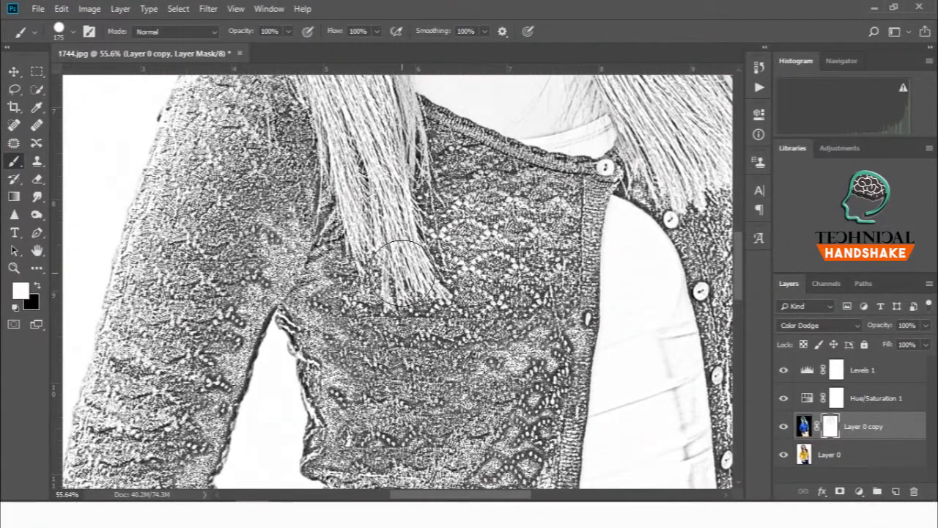
scroll(418, 242, down, 2)
scroll(418, 242, down, 2)
Duplicate Layer 0 as Layer 0 copy 2 and move it to the top of the stack
scroll(418, 242, down, 2)
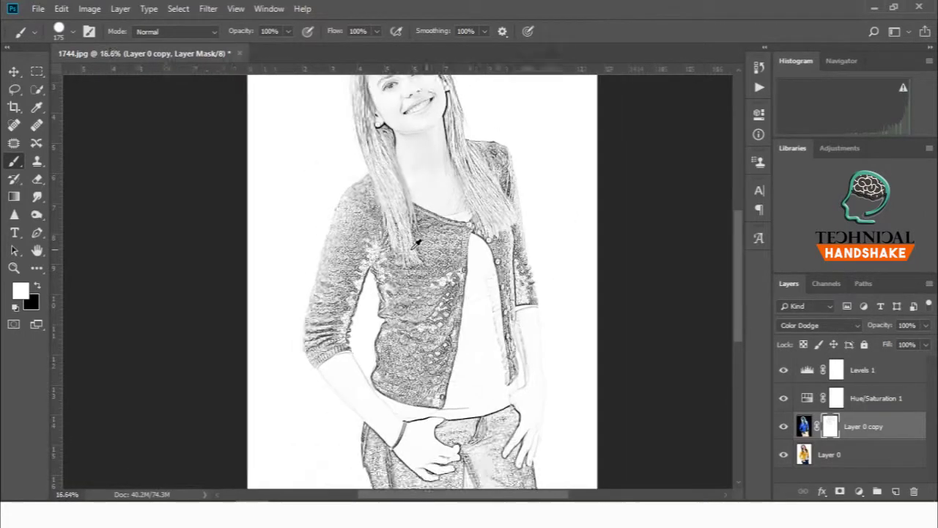
scroll(417, 242, down, 1)
scroll(416, 245, down, 1)
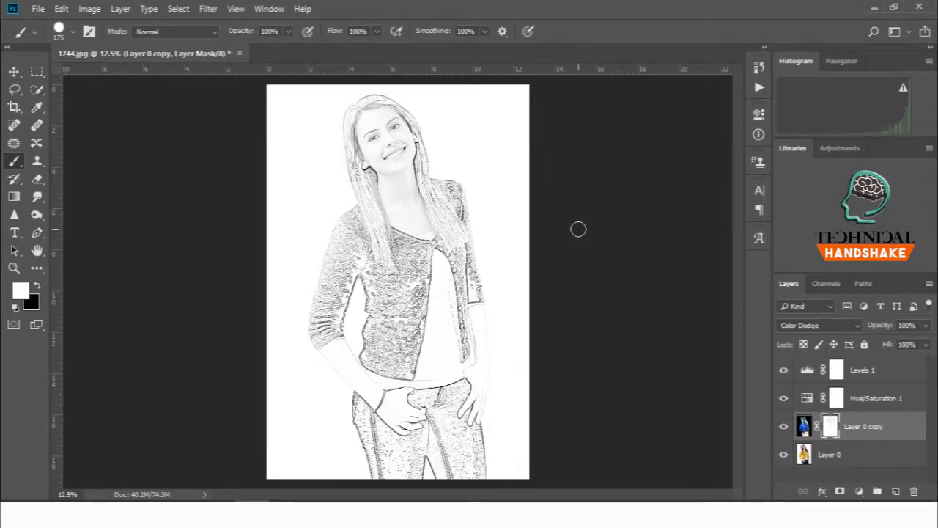
click(825, 455)
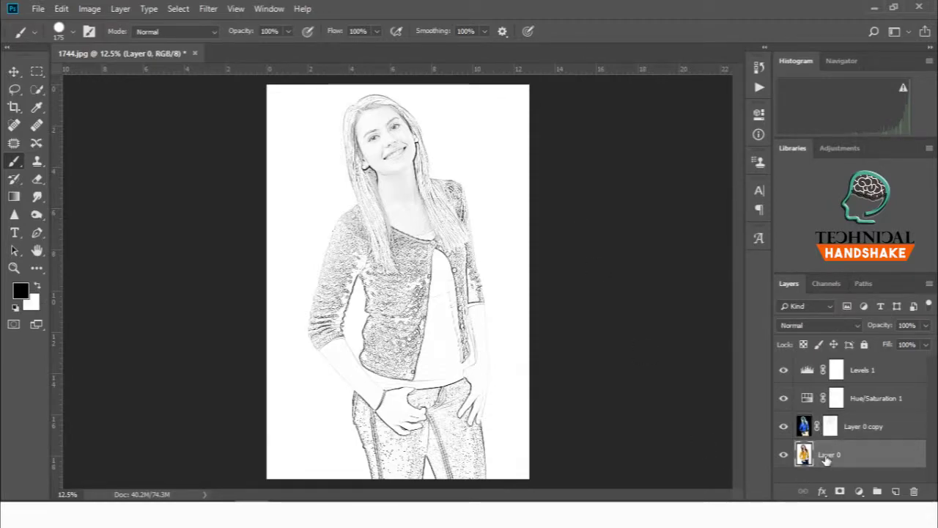
key(ctrl+j)
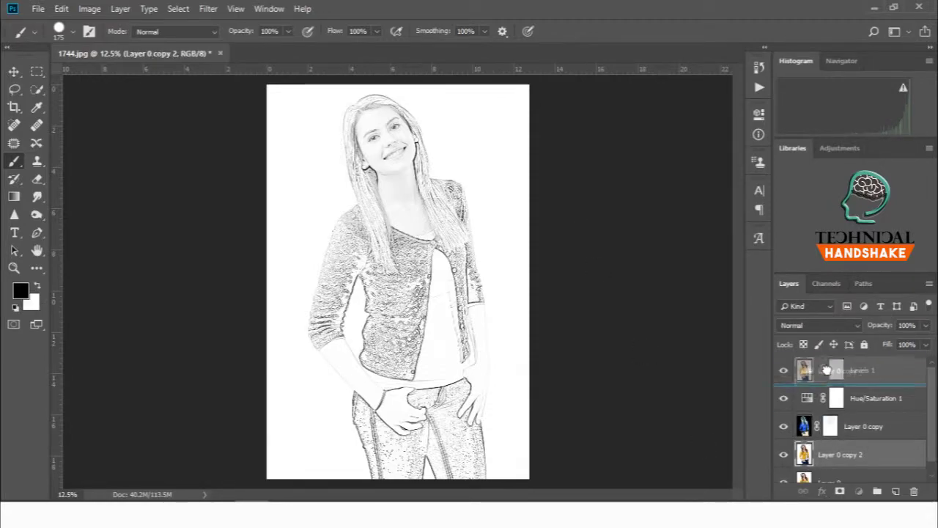
drag(825, 455, 833, 370)
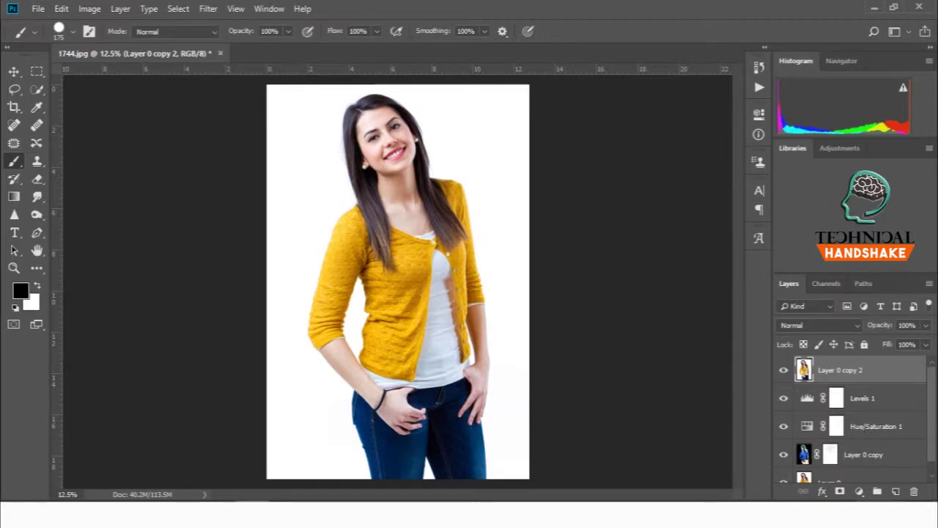
Mask Layer 0 copy 2 and paint black over the head with a large brush to reveal the sketch
click(839, 491)
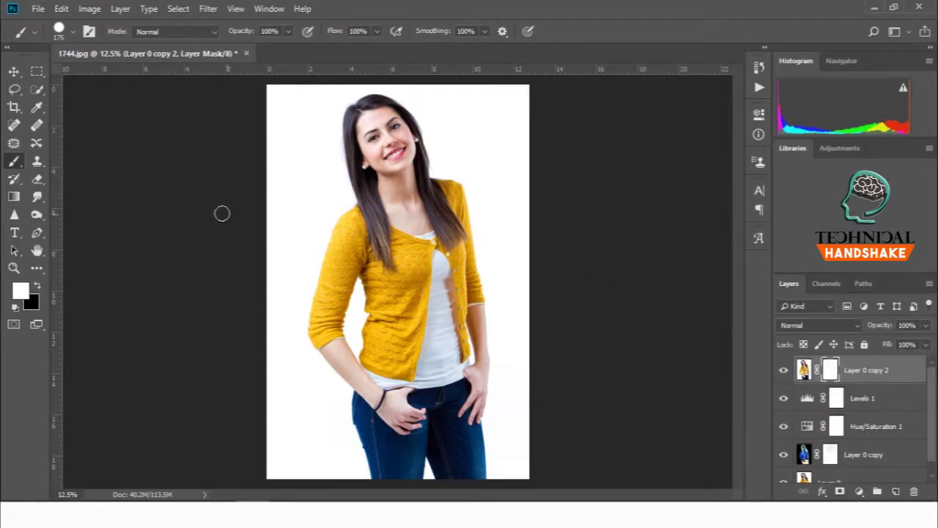
click(38, 286)
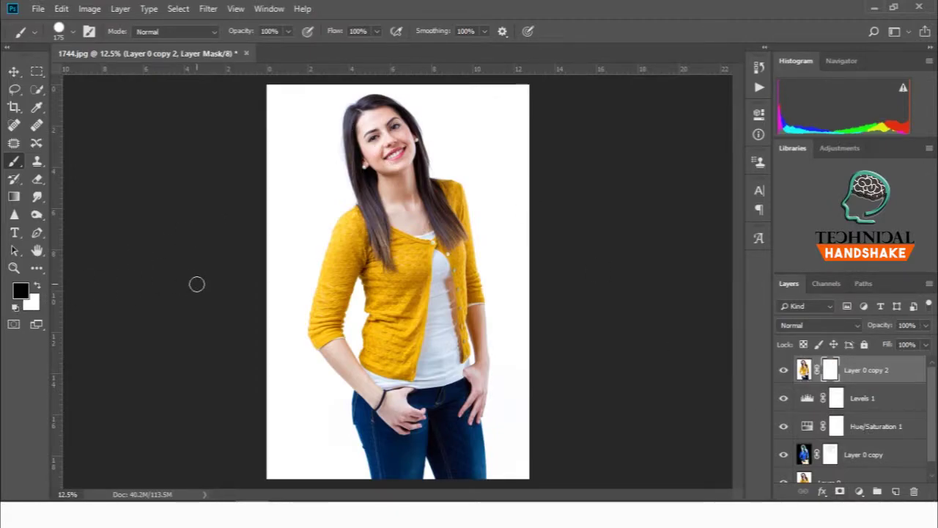
key(bracketright)
key(bracketright)
key(bracketright)
key(bracketright)
key(bracketright)
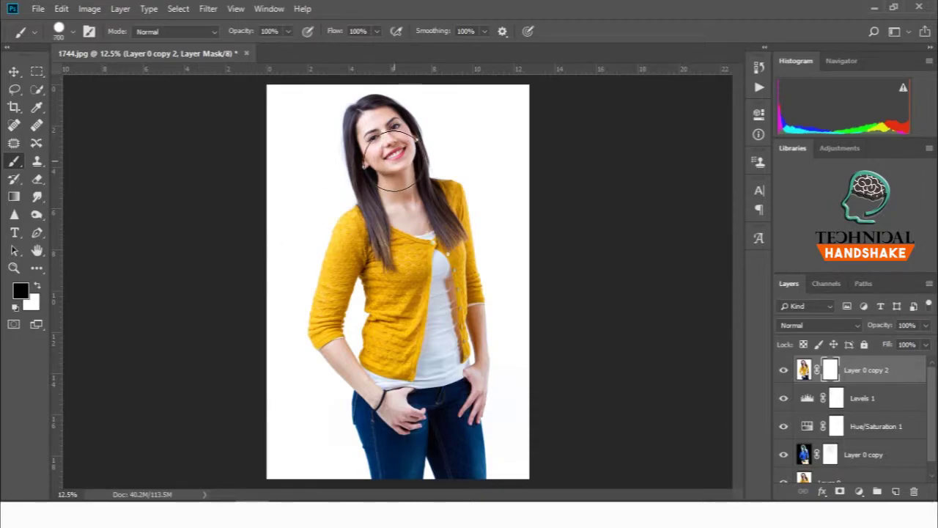
key(bracketright)
key(bracketright)
mouse_move(389, 156)
mouse_down()
mouse_move(389, 116)
mouse_move(414, 192)
mouse_move(316, 298)
mouse_up()
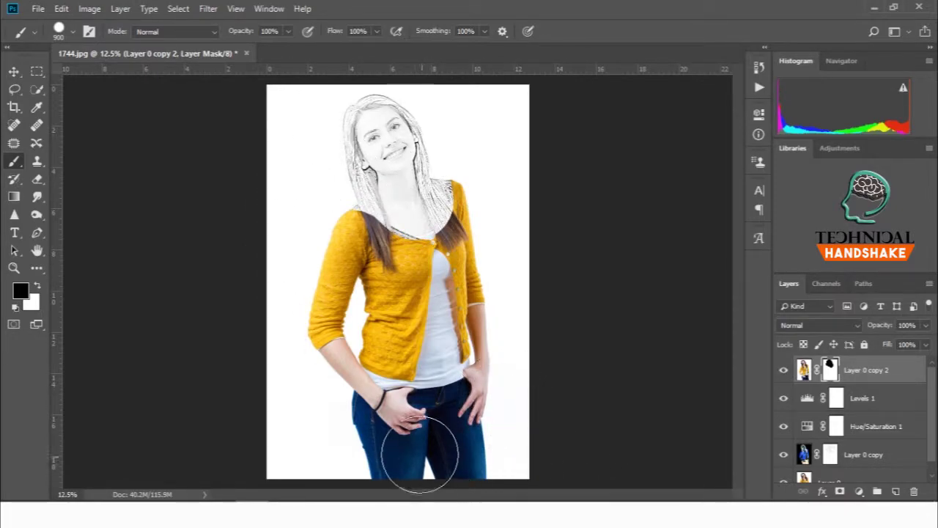
key(super)
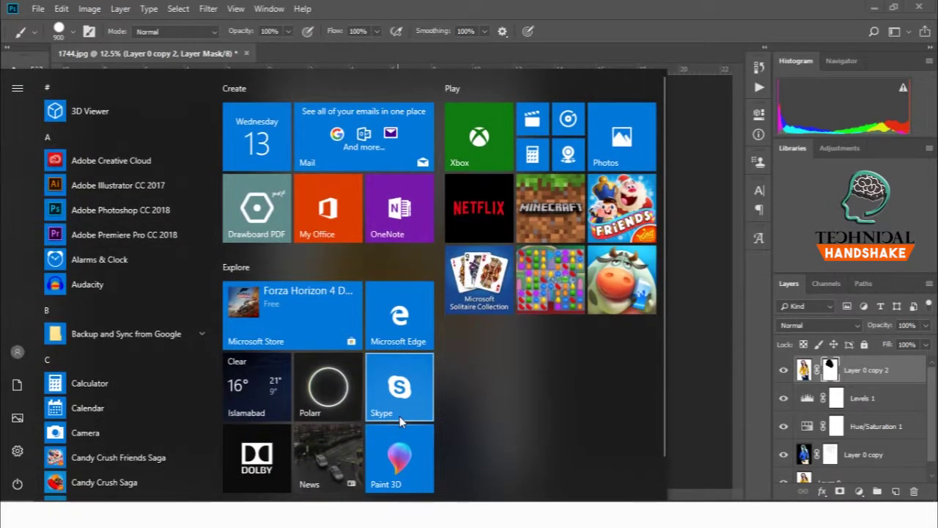
With a smaller brush, paint black on the colour copy's mask to reveal the sketch over the hand and forearm
key(super)
scroll(399, 407, up, 1)
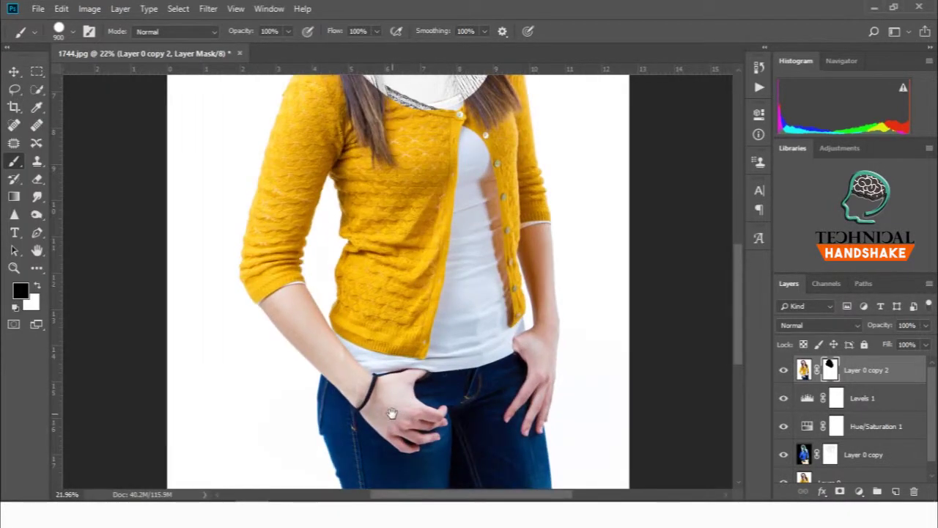
scroll(389, 413, up, 1)
key(bracketleft)
key(bracketleft)
key(bracketleft)
key(bracketleft)
key(bracketleft)
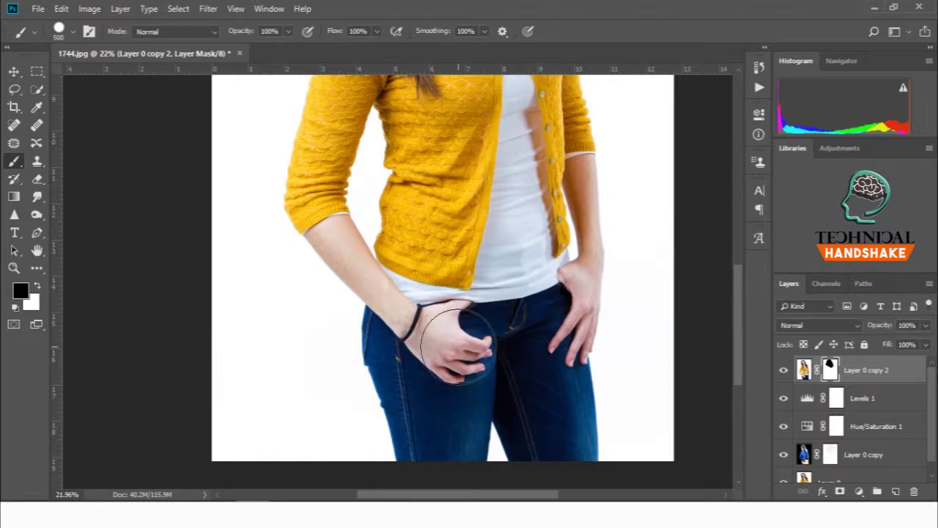
key(bracketleft)
key(bracketleft)
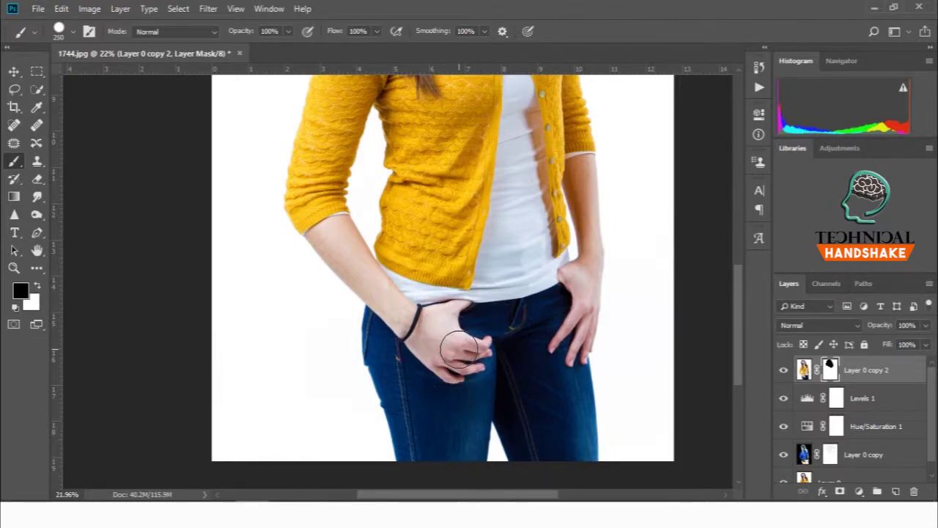
mouse_move(460, 351)
mouse_down()
mouse_move(323, 233)
mouse_move(434, 358)
mouse_up()
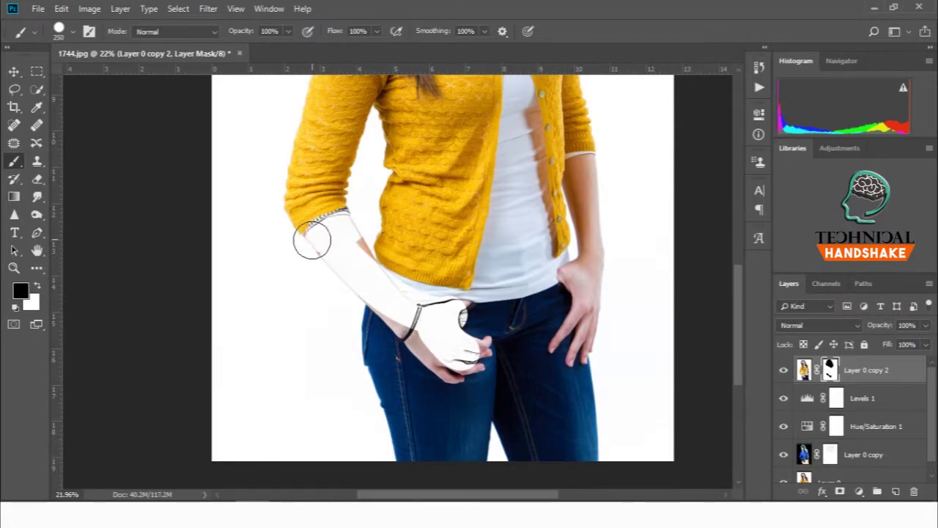
mouse_move(454, 362)
mouse_down()
mouse_move(471, 341)
mouse_move(356, 255)
mouse_up()
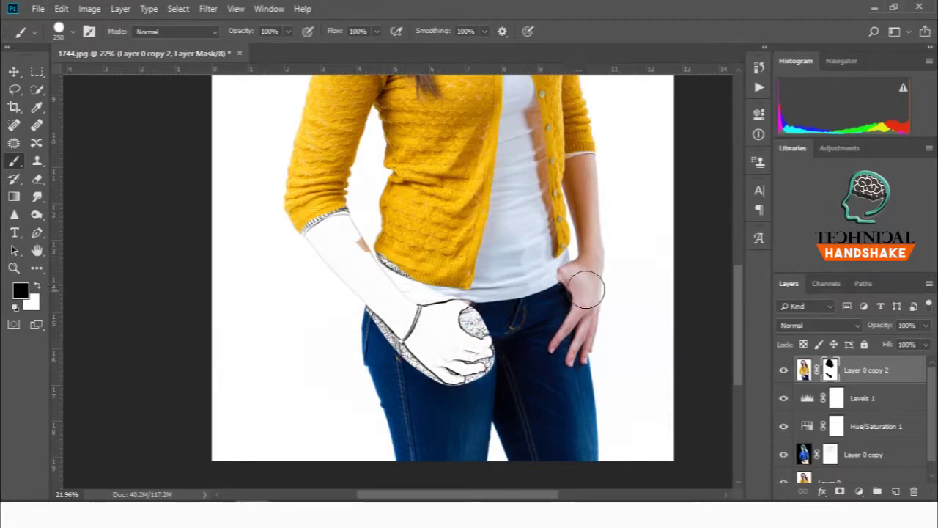
Mask out the right forearm and jeans so only the cardigan stays coloured
mouse_move(587, 286)
mouse_down()
mouse_move(580, 268)
mouse_move(595, 201)
mouse_move(579, 170)
mouse_move(586, 157)
mouse_move(596, 315)
mouse_move(568, 344)
mouse_move(632, 310)
mouse_up()
mouse_move(606, 268)
mouse_down()
mouse_move(401, 298)
mouse_move(450, 377)
mouse_move(443, 433)
mouse_move(655, 426)
mouse_move(581, 350)
mouse_move(580, 310)
mouse_move(542, 316)
mouse_move(479, 300)
mouse_move(513, 360)
mouse_move(579, 353)
mouse_move(490, 384)
mouse_move(499, 370)
mouse_move(565, 388)
mouse_move(506, 399)
mouse_move(586, 396)
mouse_move(620, 367)
mouse_up()
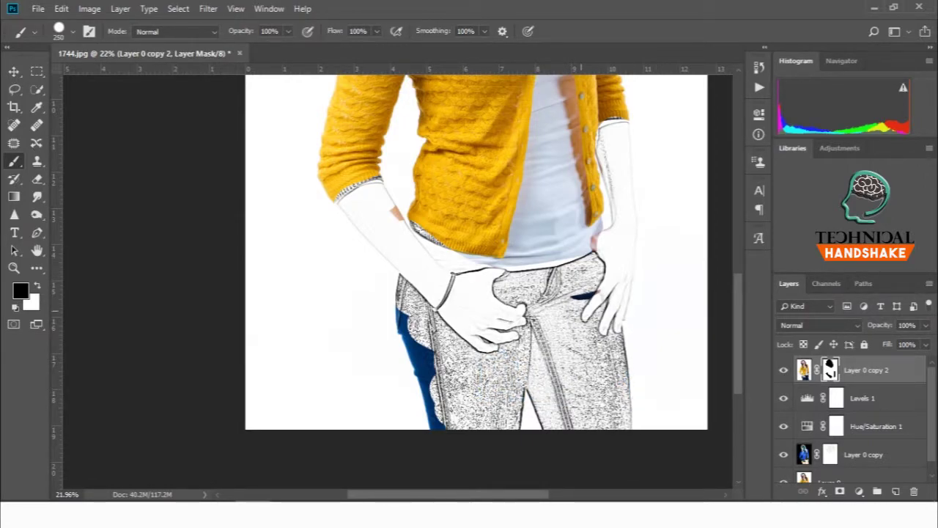
drag(595, 312, 609, 289)
drag(381, 321, 446, 433)
scroll(520, 291, down, 2)
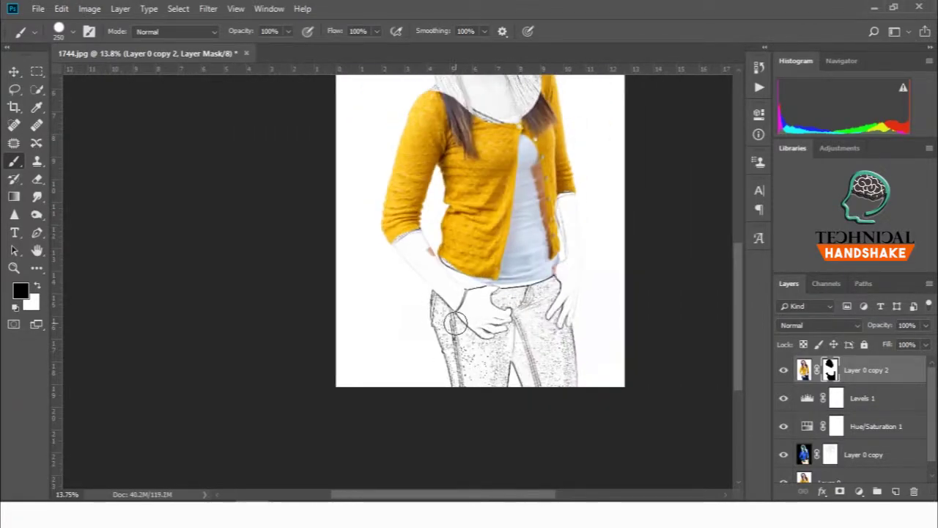
scroll(563, 264, down, 2)
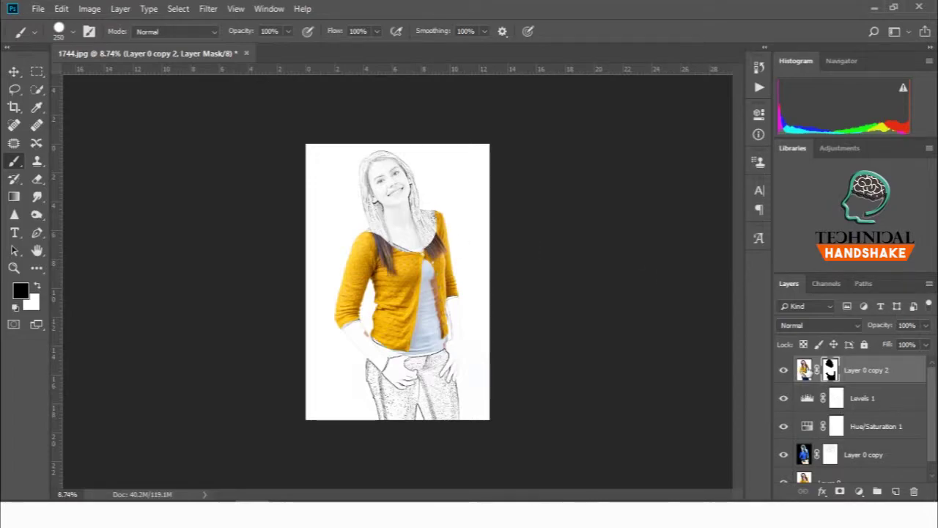
Delete the Layer 0 copy 2 colour layer, then switch to the Move tool
click(805, 369)
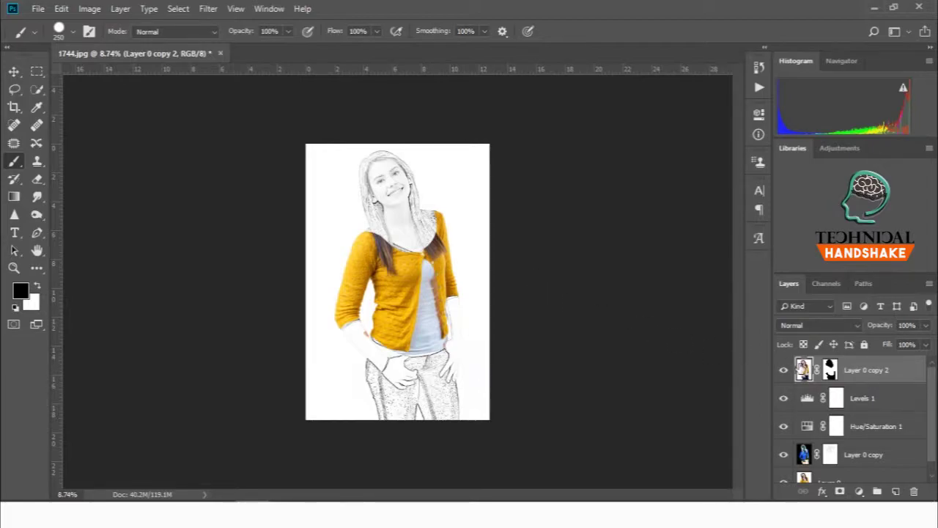
key(Delete)
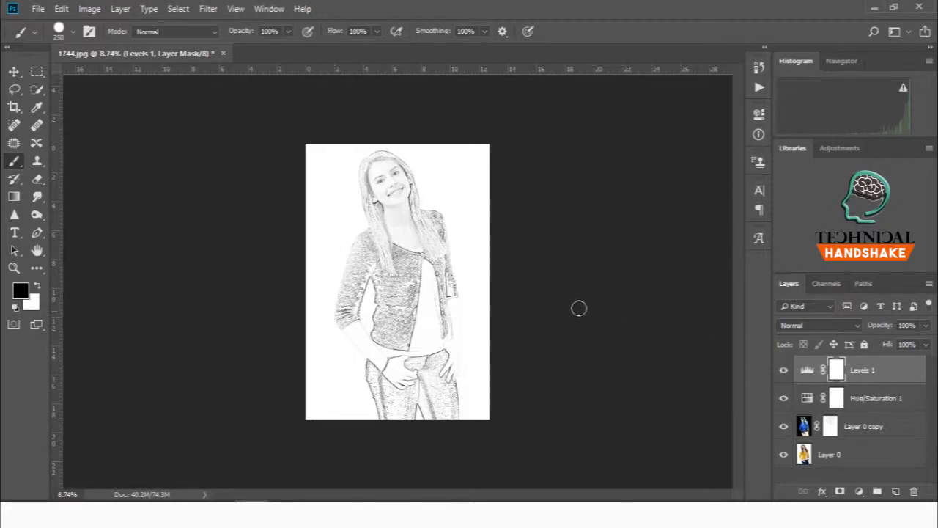
scroll(429, 221, up, 1)
scroll(426, 214, up, 1)
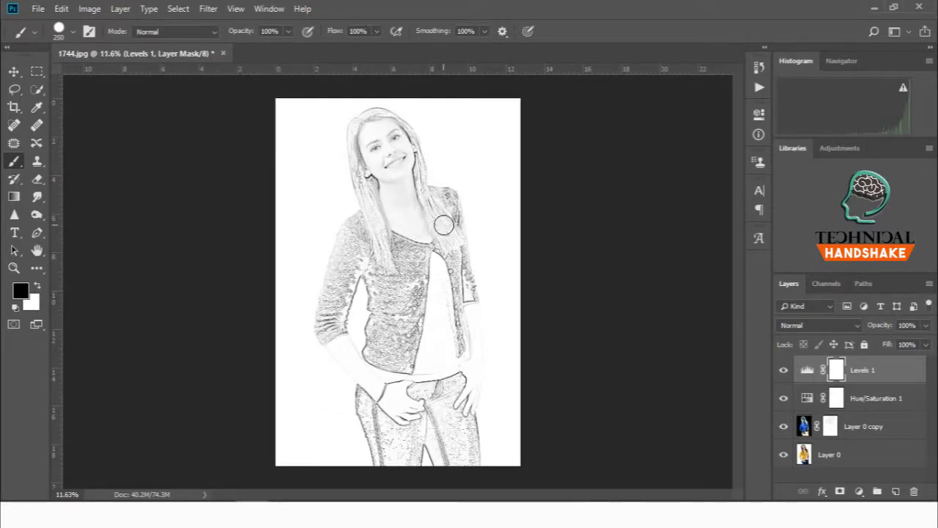
click(14, 72)
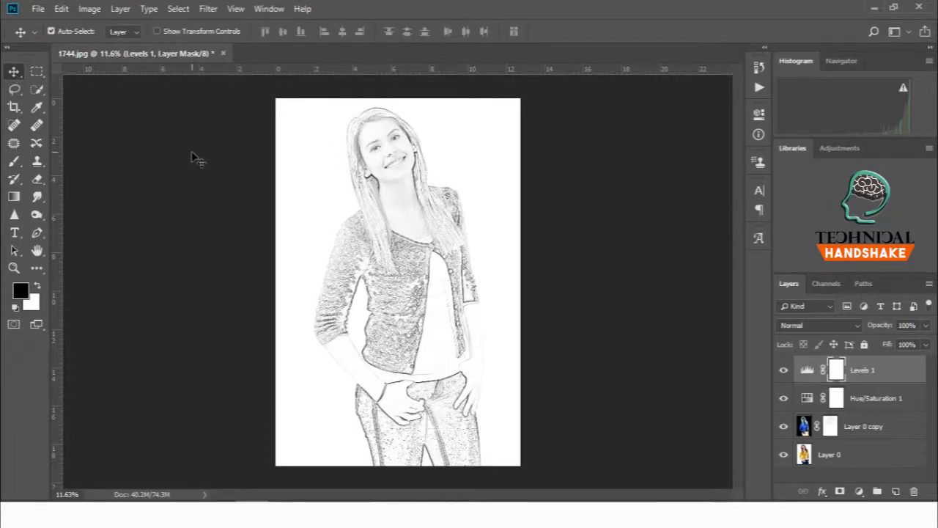